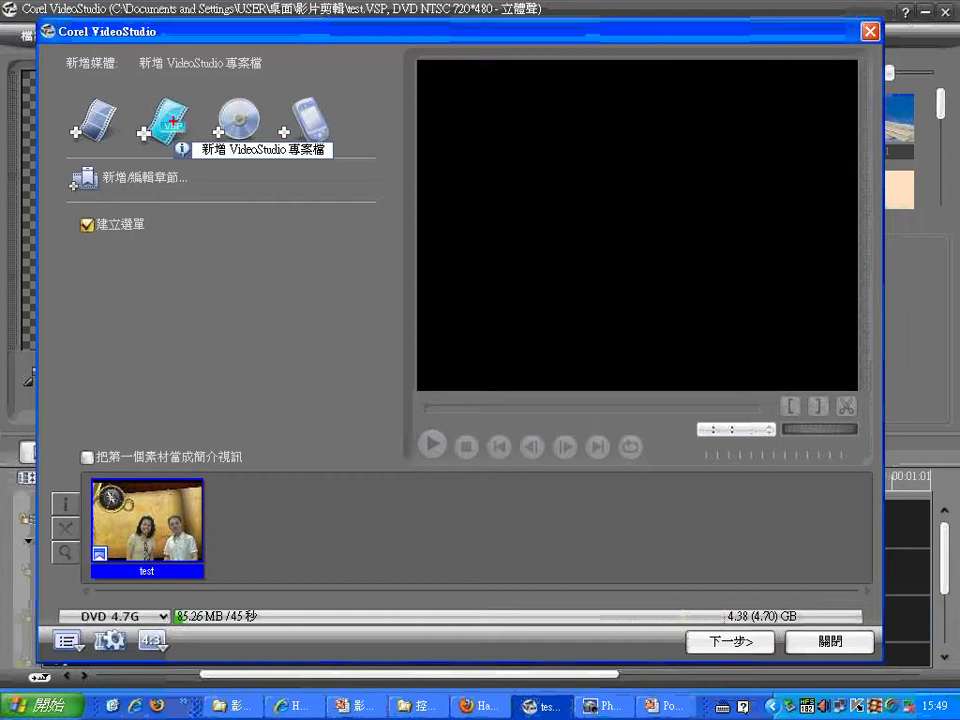
pyautogui.moveTo(146, 151)
pyautogui.mouseDown()
pyautogui.moveTo(172, 155)
pyautogui.moveTo(194, 100)
pyautogui.moveTo(222, 68)
pyautogui.moveTo(196, 102)
pyautogui.mouseUp()
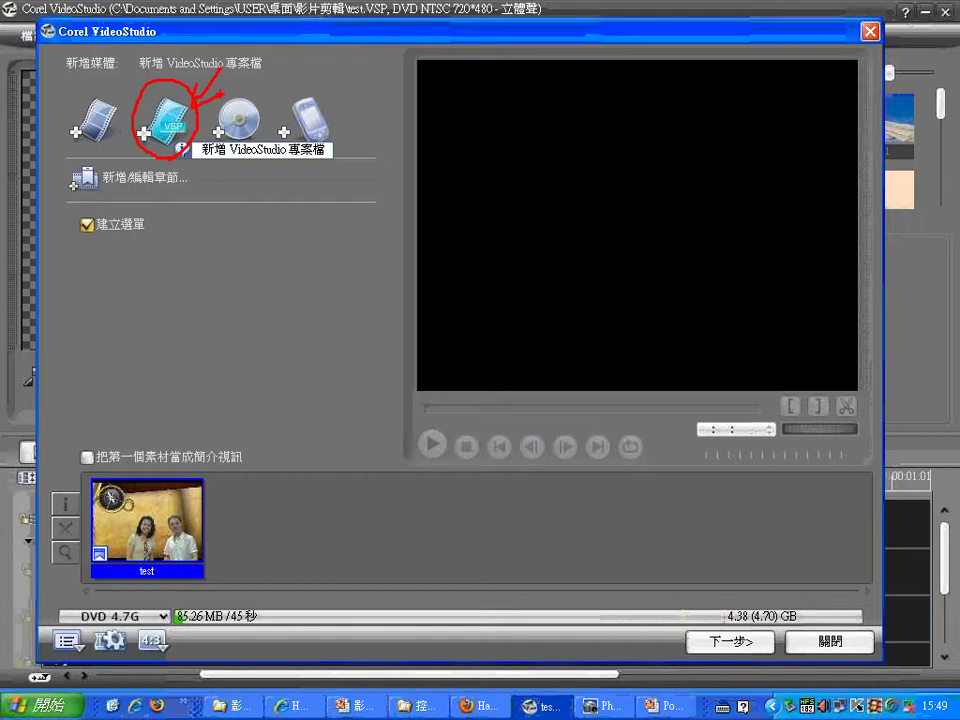
pyautogui.moveTo(190, 158)
pyautogui.mouseDown()
pyautogui.moveTo(283, 232)
pyautogui.moveTo(262, 245)
pyautogui.mouseUp()
pyautogui.moveTo(322, 182)
pyautogui.mouseDown()
pyautogui.moveTo(321, 212)
pyautogui.moveTo(335, 212)
pyautogui.moveTo(334, 197)
pyautogui.moveTo(340, 208)
pyautogui.moveTo(312, 263)
pyautogui.mouseUp()
pyautogui.moveTo(330, 240)
pyautogui.mouseDown()
pyautogui.moveTo(352, 240)
pyautogui.moveTo(362, 270)
pyautogui.moveTo(398, 258)
pyautogui.moveTo(363, 274)
pyautogui.mouseUp()
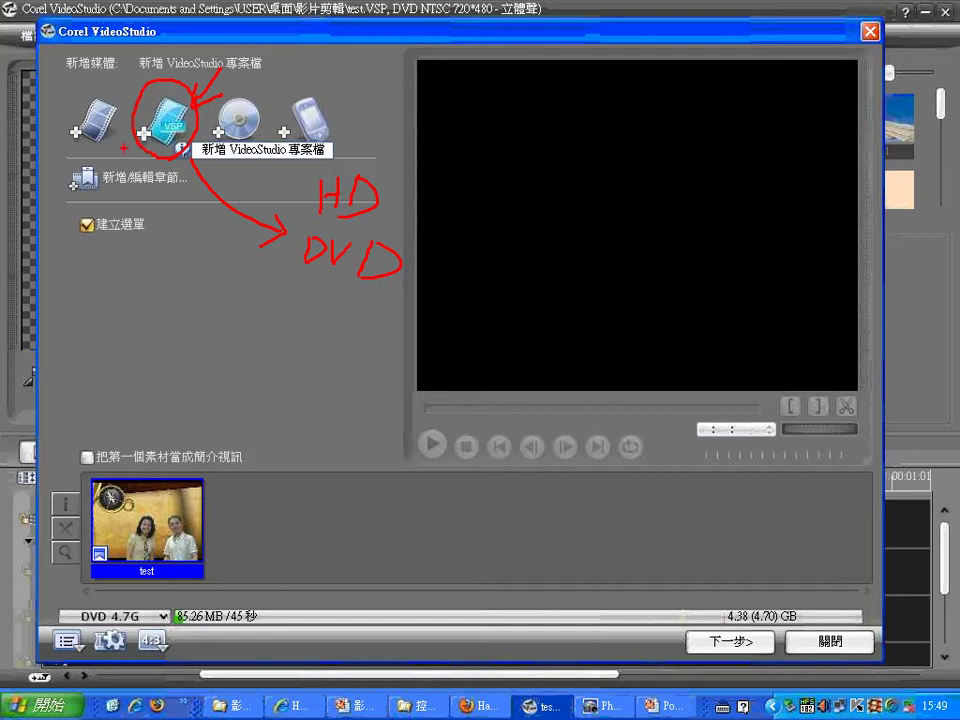
pyautogui.moveTo(72, 77)
pyautogui.mouseDown()
pyautogui.moveTo(95, 152)
pyautogui.moveTo(115, 72)
pyautogui.moveTo(82, 165)
pyautogui.mouseUp()
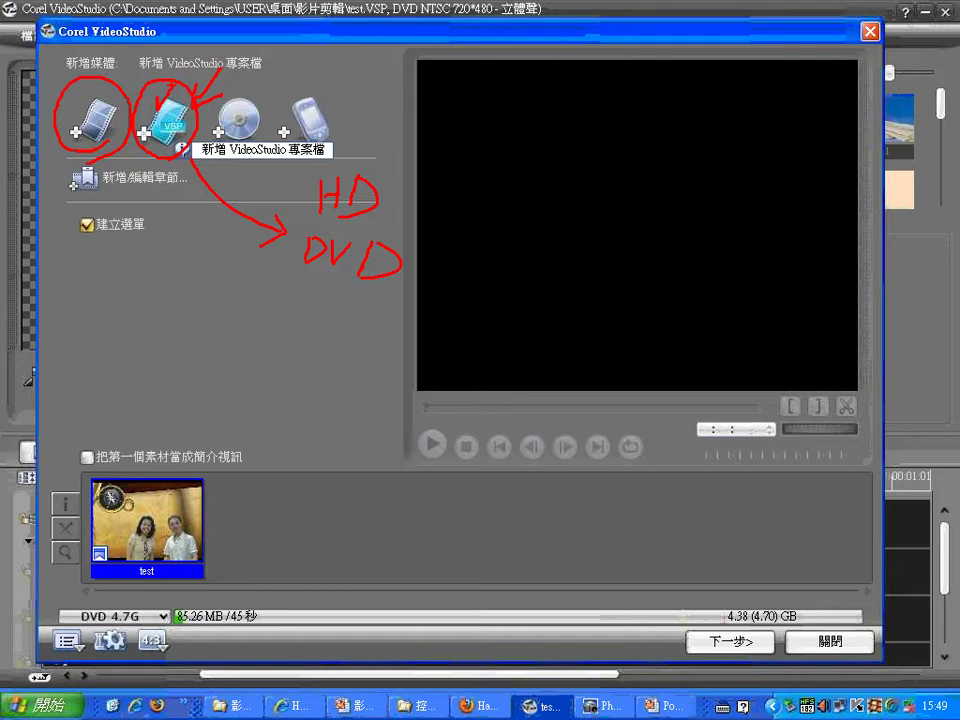
pyautogui.moveTo(75, 40)
pyautogui.mouseDown()
pyautogui.moveTo(65, 57)
pyautogui.moveTo(95, 72)
pyautogui.mouseUp()
pyautogui.press('Escape')
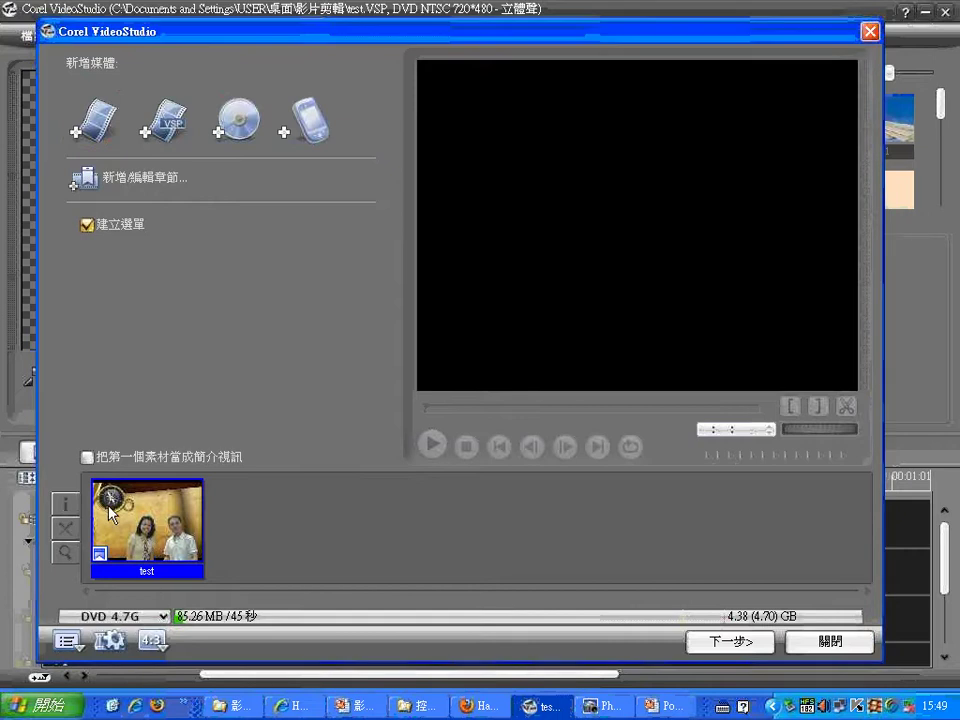
# - Add the seven video clips from 背景.mpg through 報導02_3D動畫.avi in the desktop folder 影片剪輯\影片素材, accepting the proposed clip order
pyautogui.moveTo(132, 508)
pyautogui.click(98, 123)
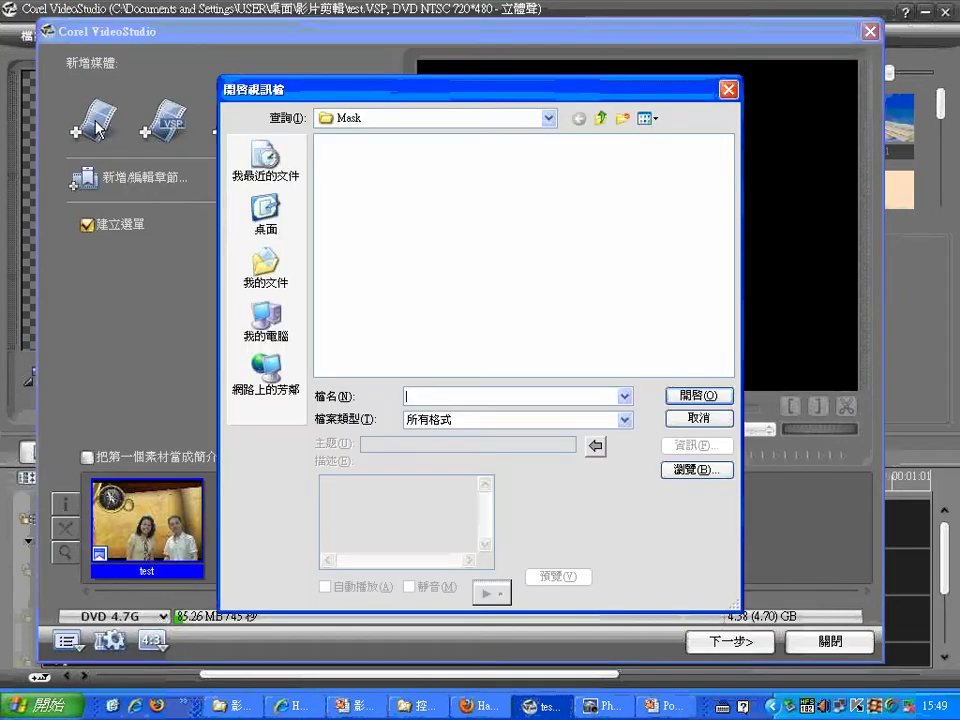
pyautogui.click(264, 212)
pyautogui.click(351, 334)
pyautogui.doubleClick(353, 338)
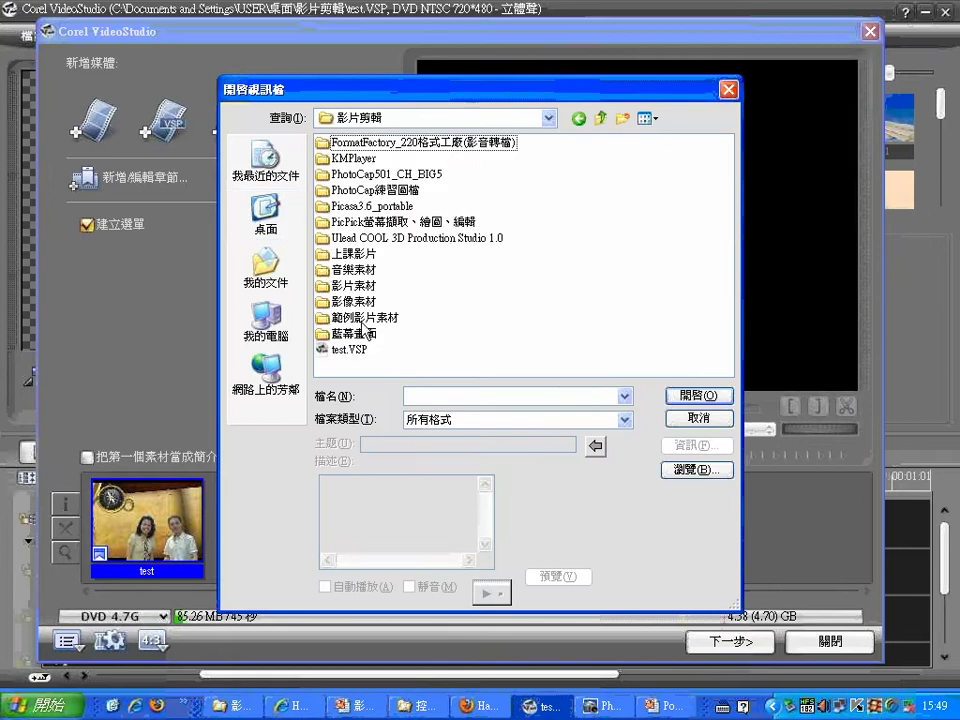
pyautogui.doubleClick(357, 290)
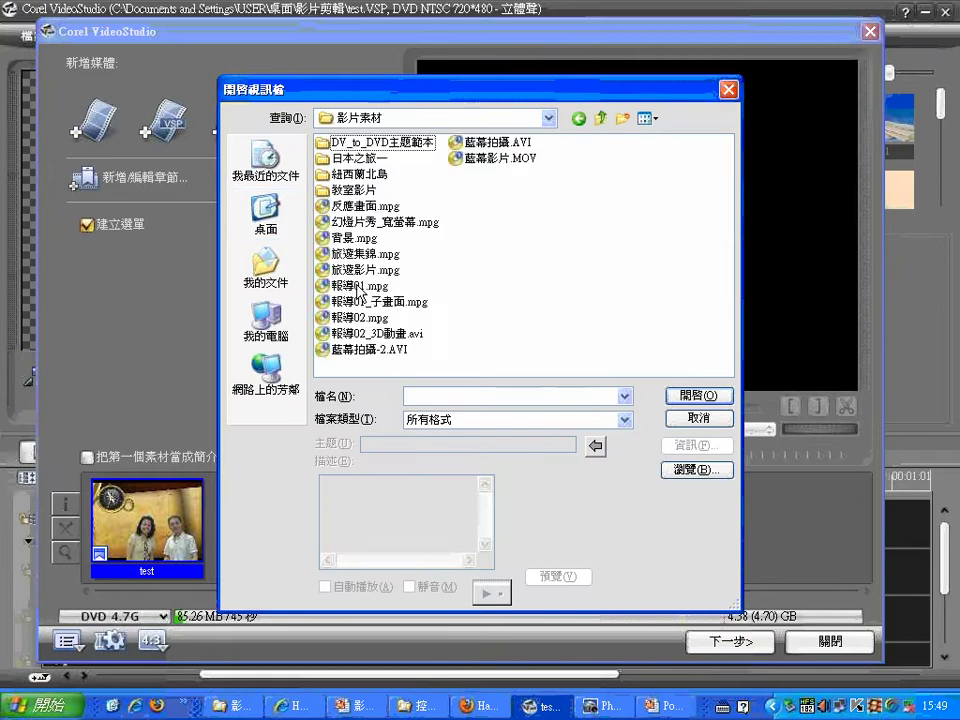
pyautogui.moveTo(449, 241); pyautogui.dragTo(369, 336)
pyautogui.press('Return')
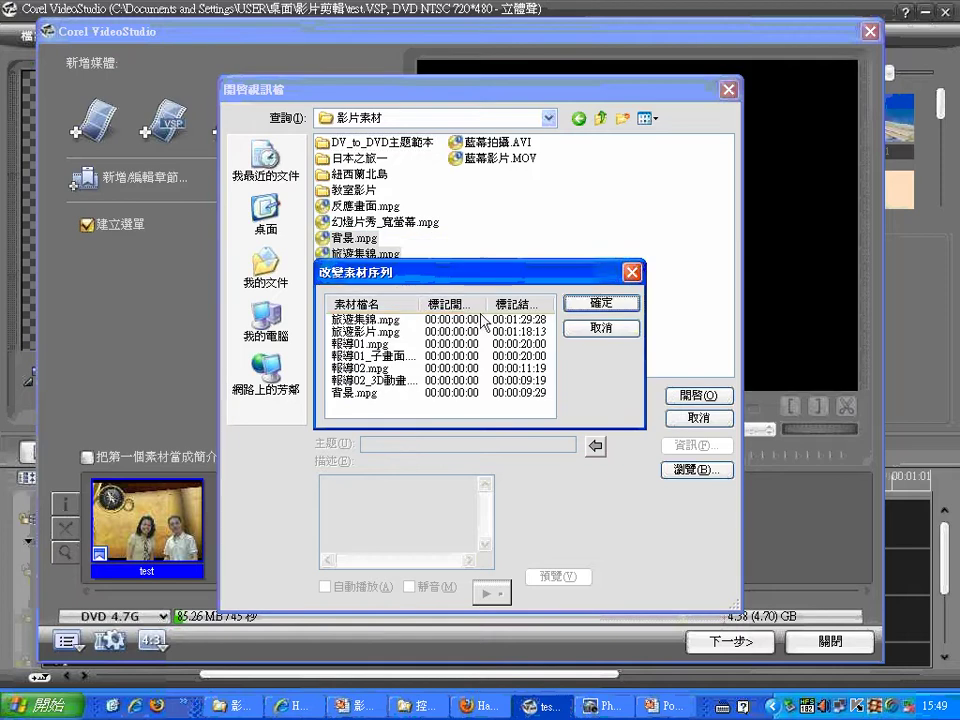
pyautogui.click(602, 304)
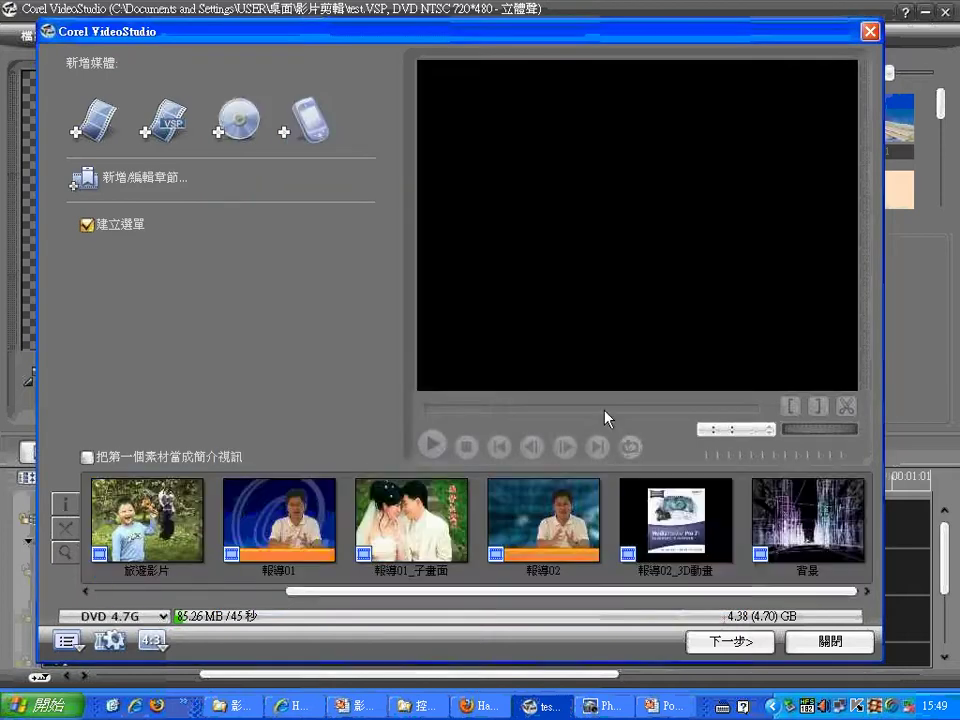
# - Look through the added clips in the media list and continue to the menu template page
pyautogui.click(672, 541)
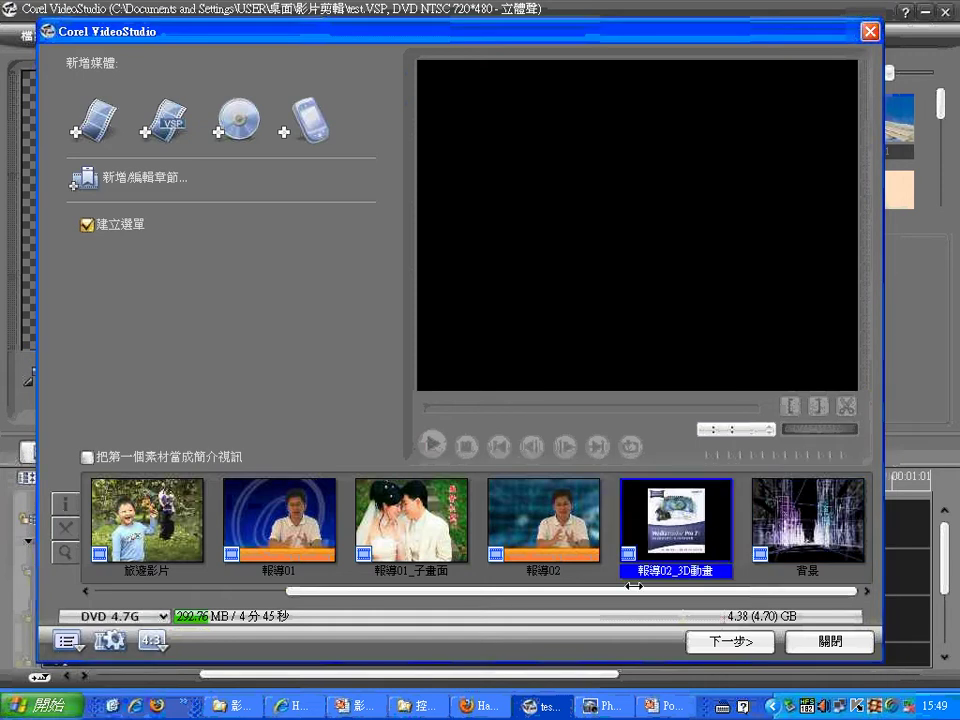
pyautogui.moveTo(550, 591); pyautogui.dragTo(360, 600)
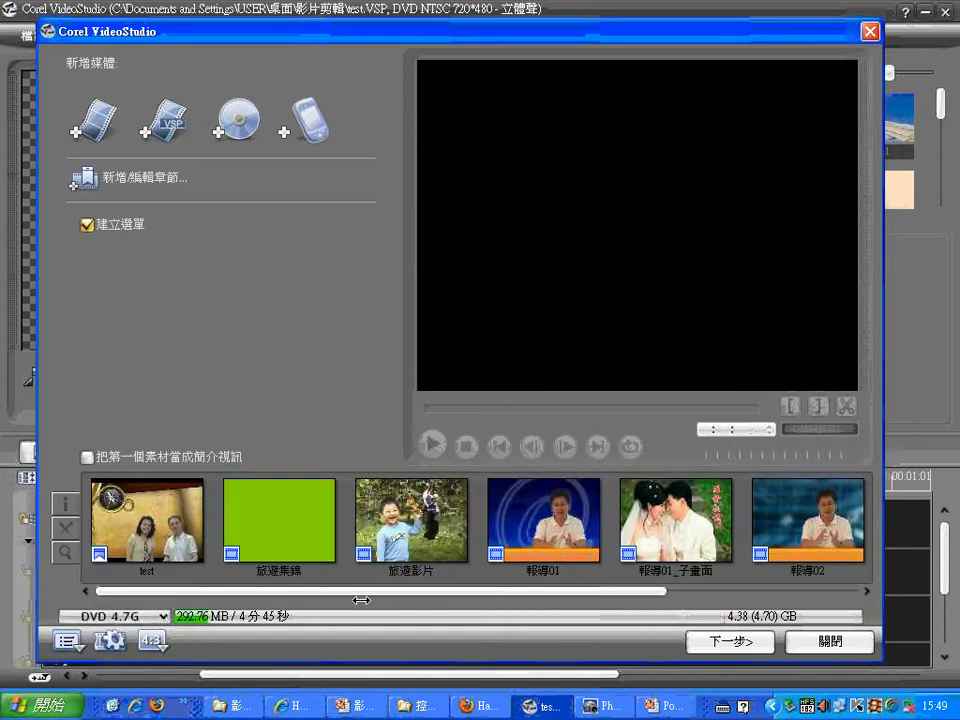
pyautogui.click(735, 643)
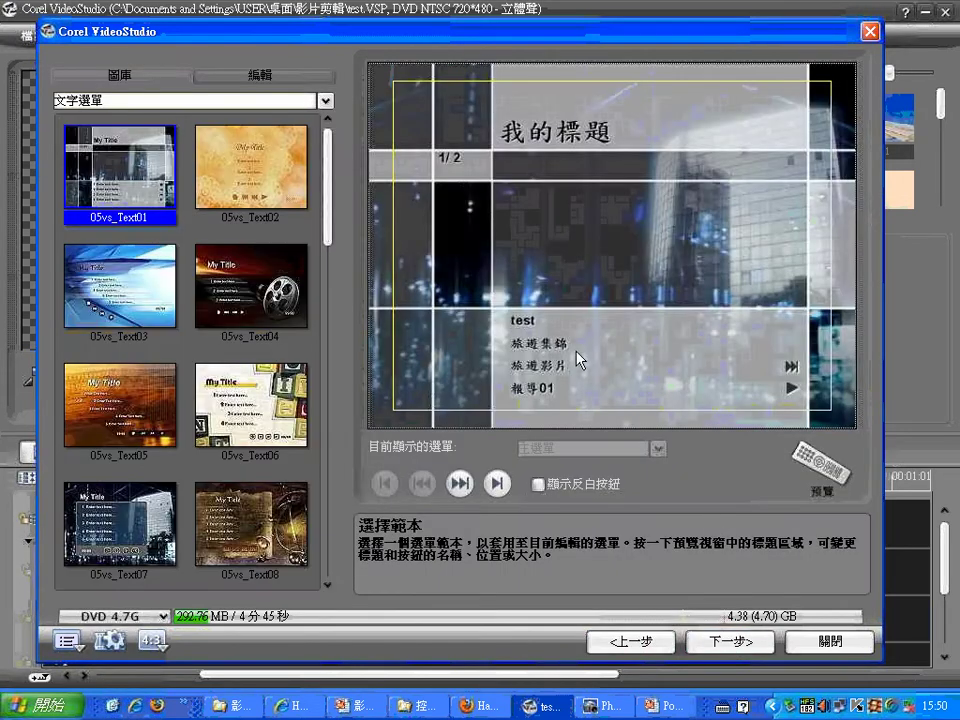
pyautogui.click(326, 101)
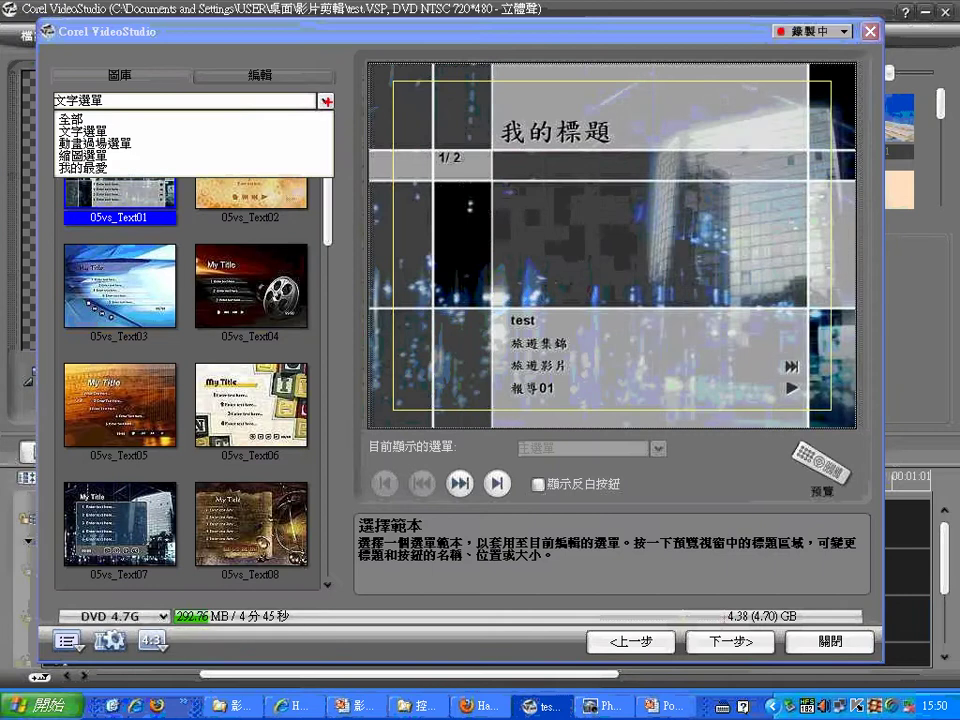
pyautogui.moveTo(113, 115)
pyautogui.mouseDown()
pyautogui.moveTo(135, 111)
pyautogui.moveTo(147, 144)
pyautogui.moveTo(162, 122)
pyautogui.mouseUp()
pyautogui.moveTo(120, 155); pyautogui.dragTo(131, 155)
pyautogui.moveTo(125, 150)
pyautogui.mouseDown()
pyautogui.moveTo(125, 161)
pyautogui.moveTo(150, 147)
pyautogui.mouseUp()
pyautogui.click(326, 100)
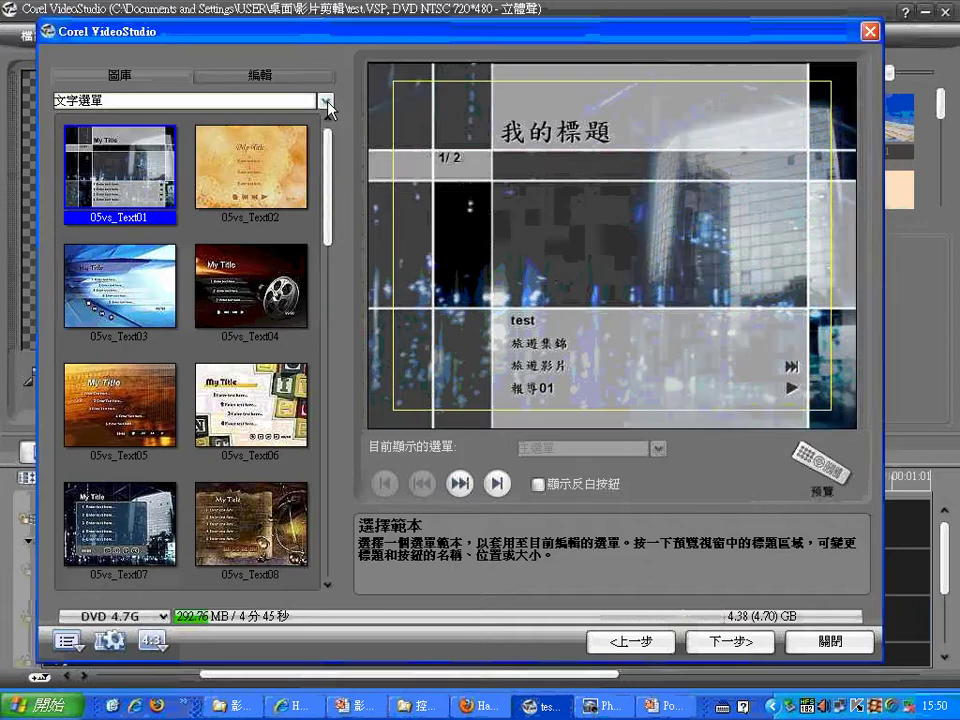
# - Apply the text menu template 05vs_Text02 and move its "test" entry to the left of the other chapter titles
pyautogui.click(240, 183)
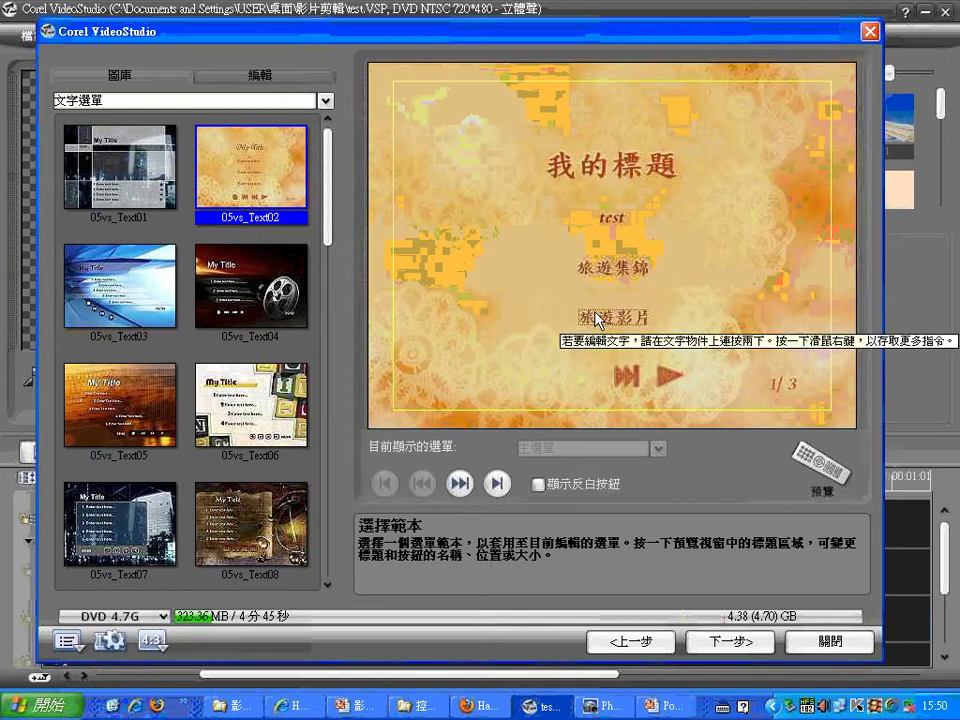
pyautogui.click(609, 222)
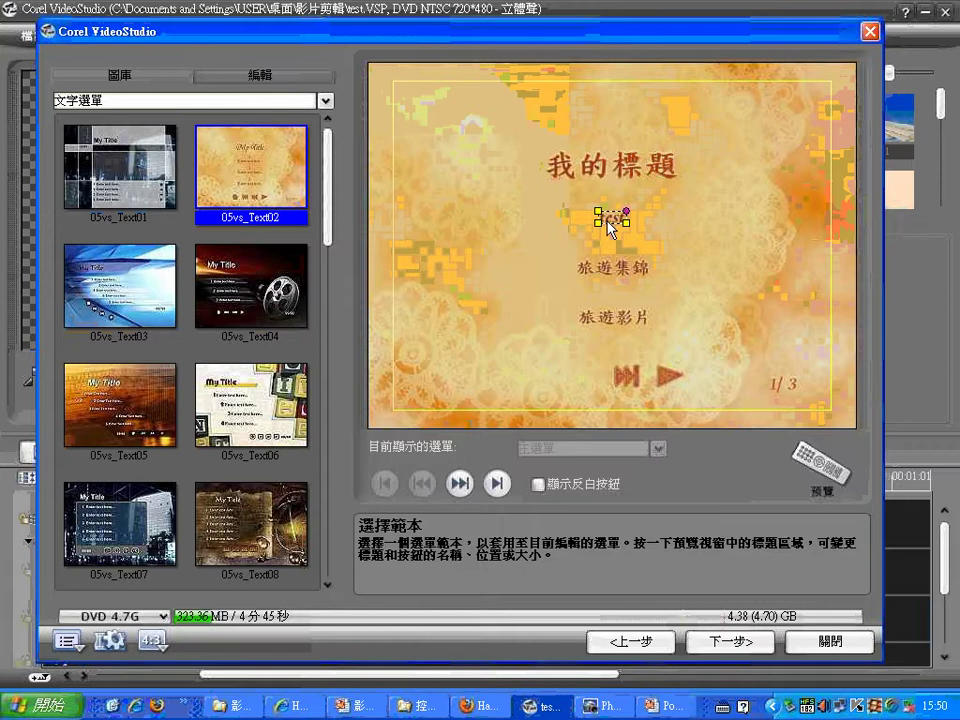
pyautogui.doubleClick(612, 222)
pyautogui.doubleClick(612, 220)
pyautogui.press('Delete')
pyautogui.moveTo(607, 217); pyautogui.dragTo(499, 246)
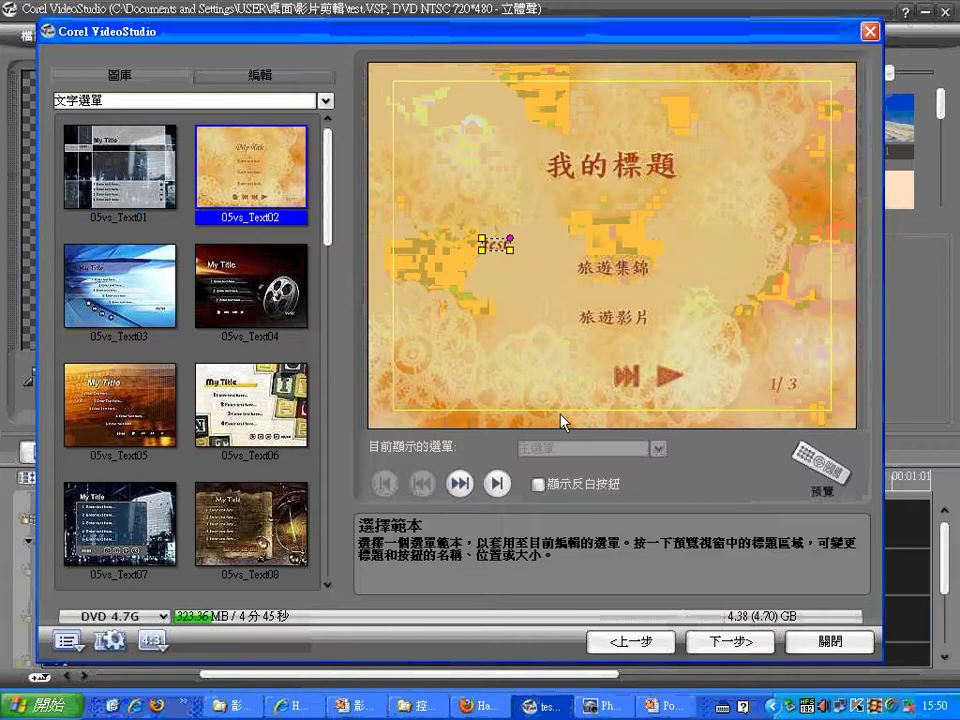
# - Switch the template category to 動畫過場選單 and apply the template 05vs_OneS02
pyautogui.click(280, 101)
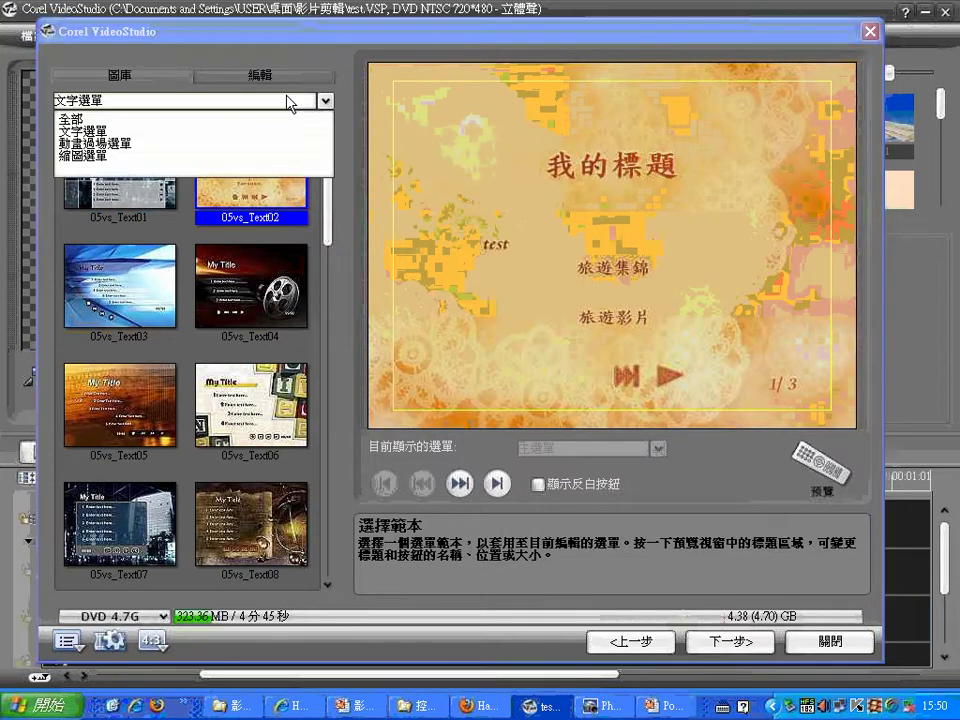
pyautogui.click(268, 145)
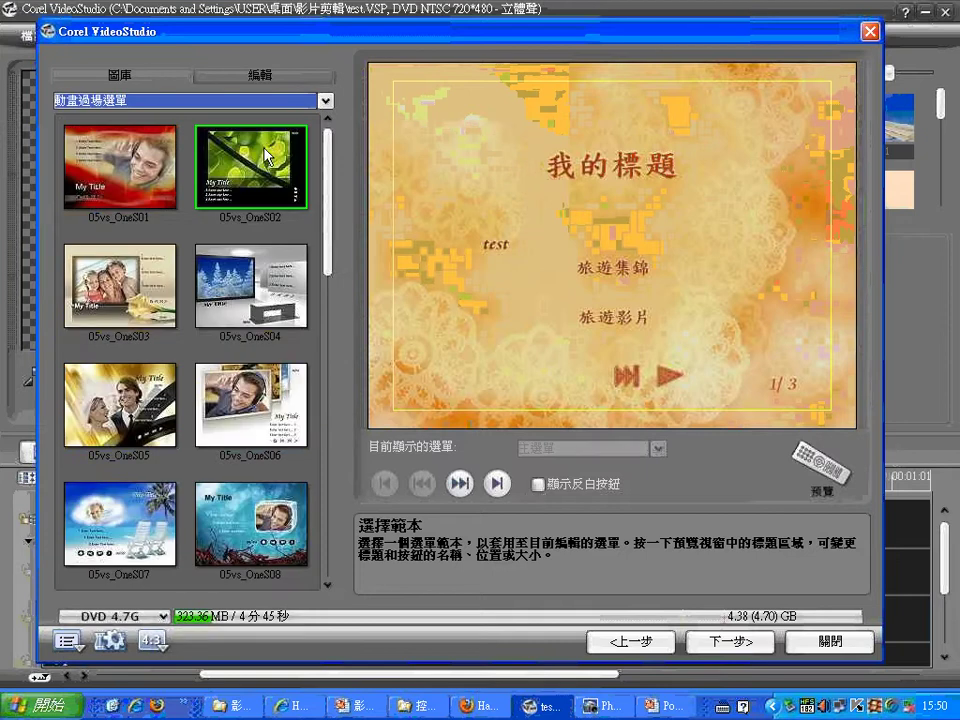
pyautogui.click(249, 191)
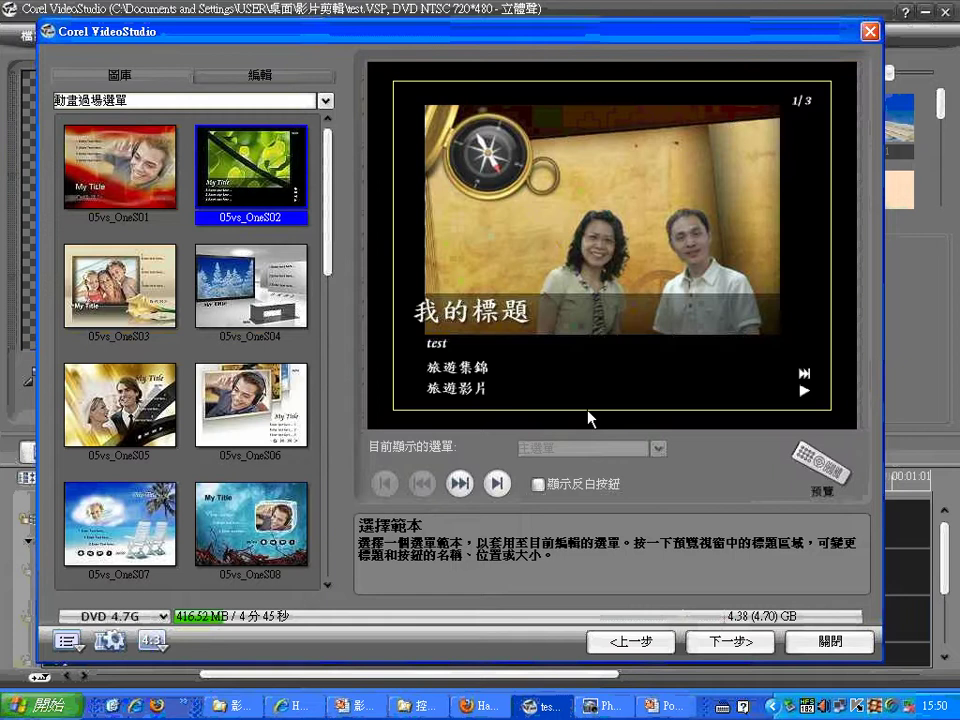
# - Try to play the 05vs_OneS02 menu in the disc preview and return to the template page
pyautogui.click(838, 476)
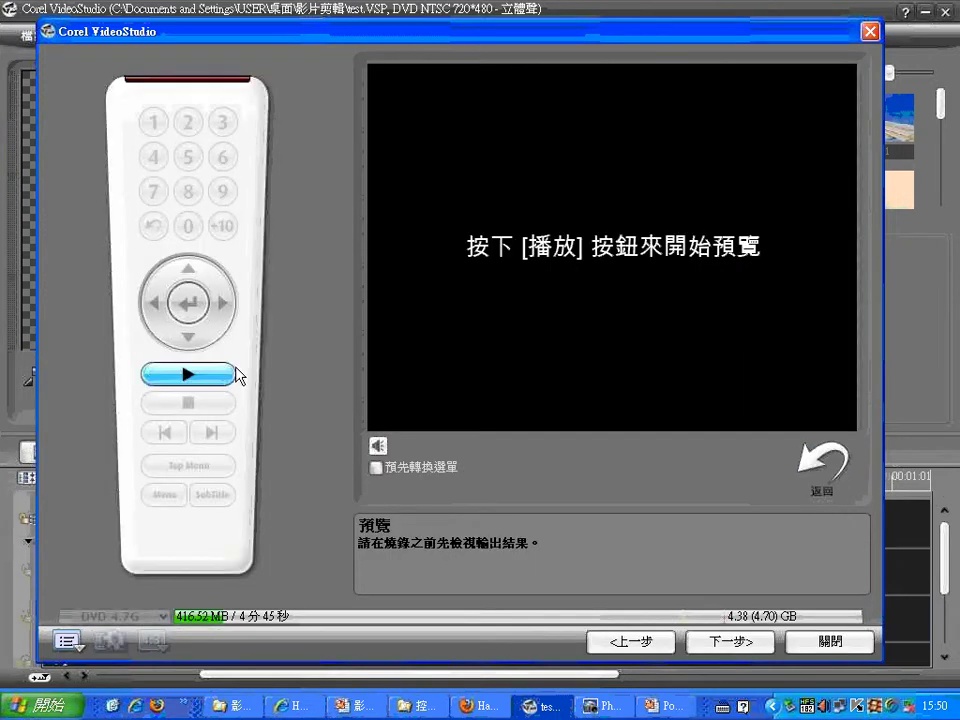
pyautogui.click(207, 379)
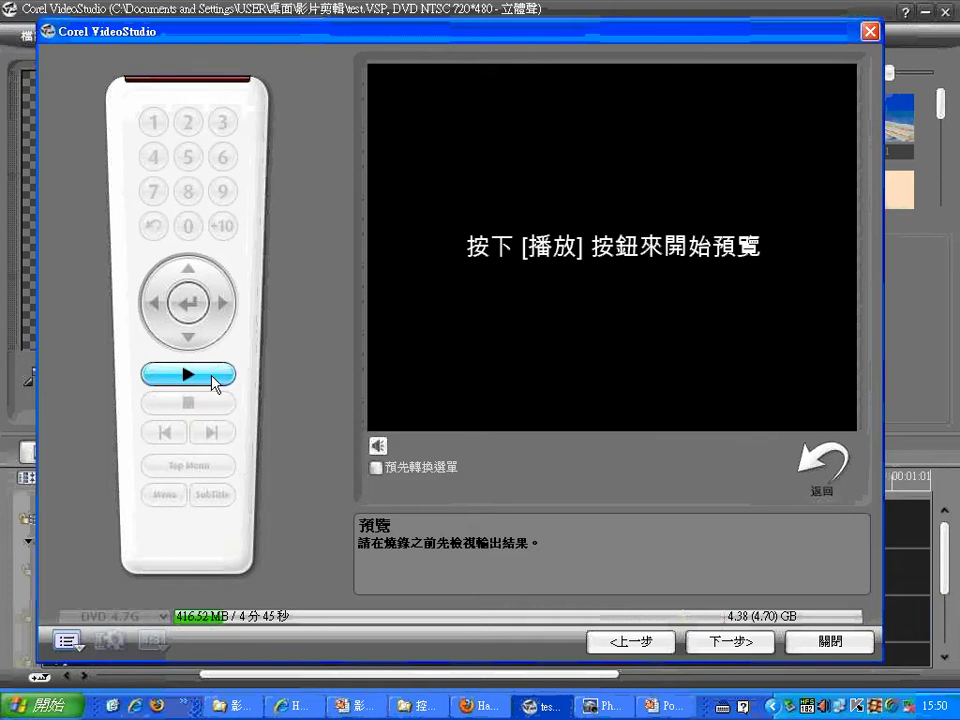
pyautogui.click(187, 377)
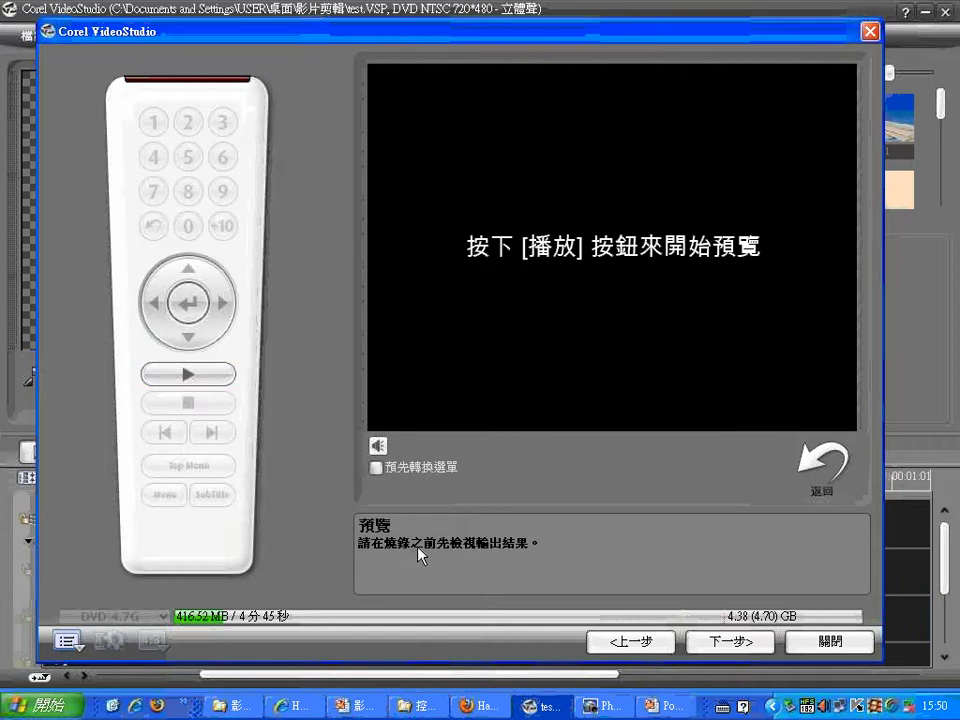
pyautogui.click(186, 376)
pyautogui.click(822, 462)
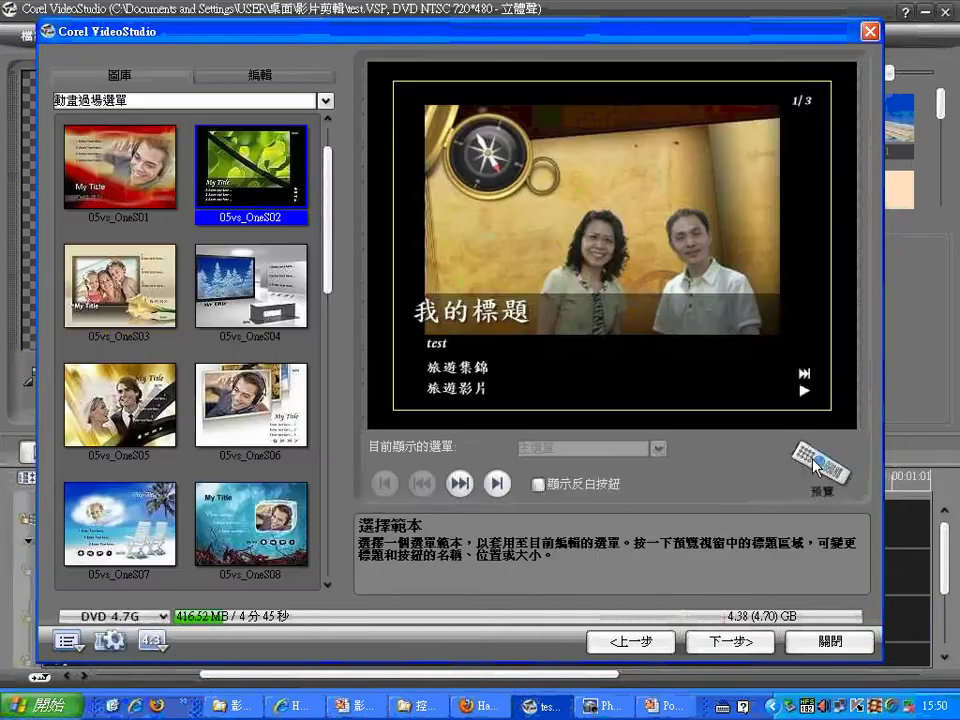
# - Apply the animated menu template 05vs_OneS06 and check its title, chapter entries and picture area
pyautogui.click(414, 345)
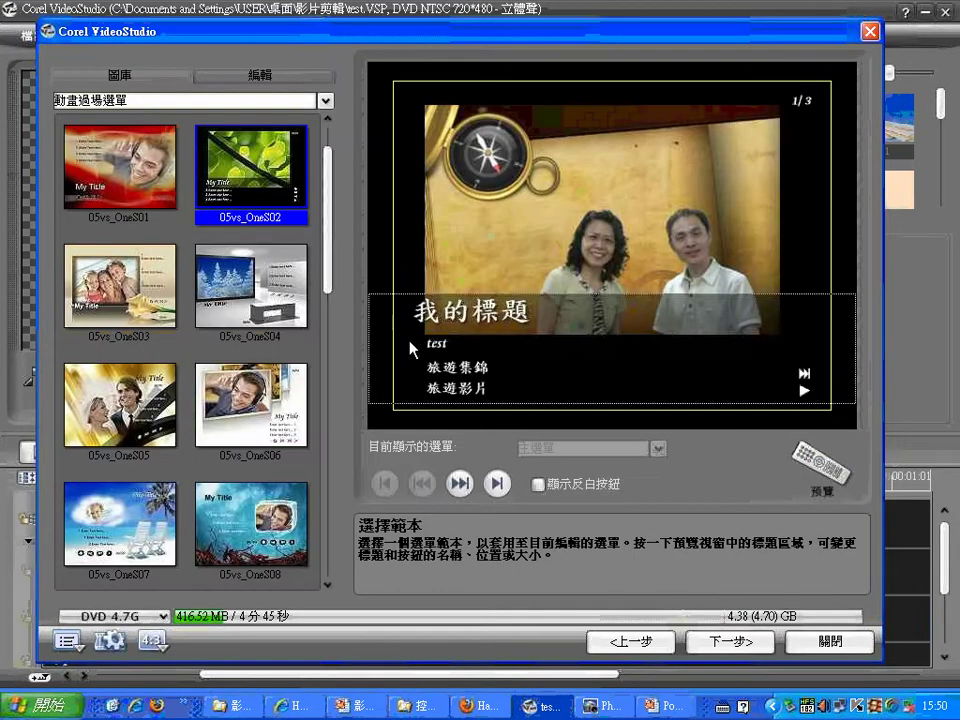
pyautogui.click(295, 400)
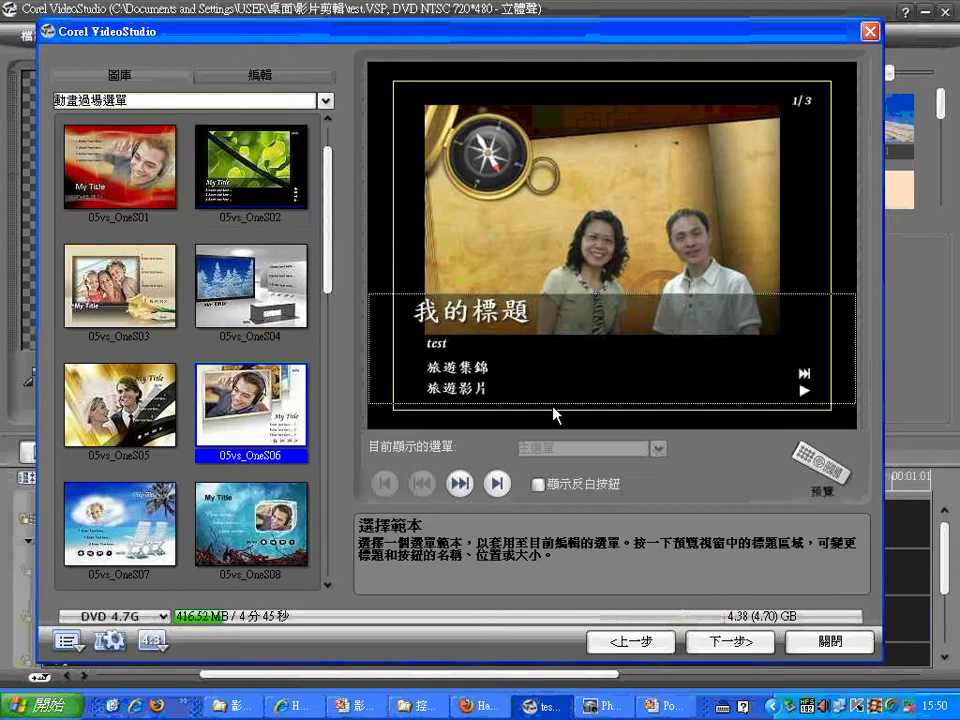
pyautogui.click(743, 232)
pyautogui.click(785, 323)
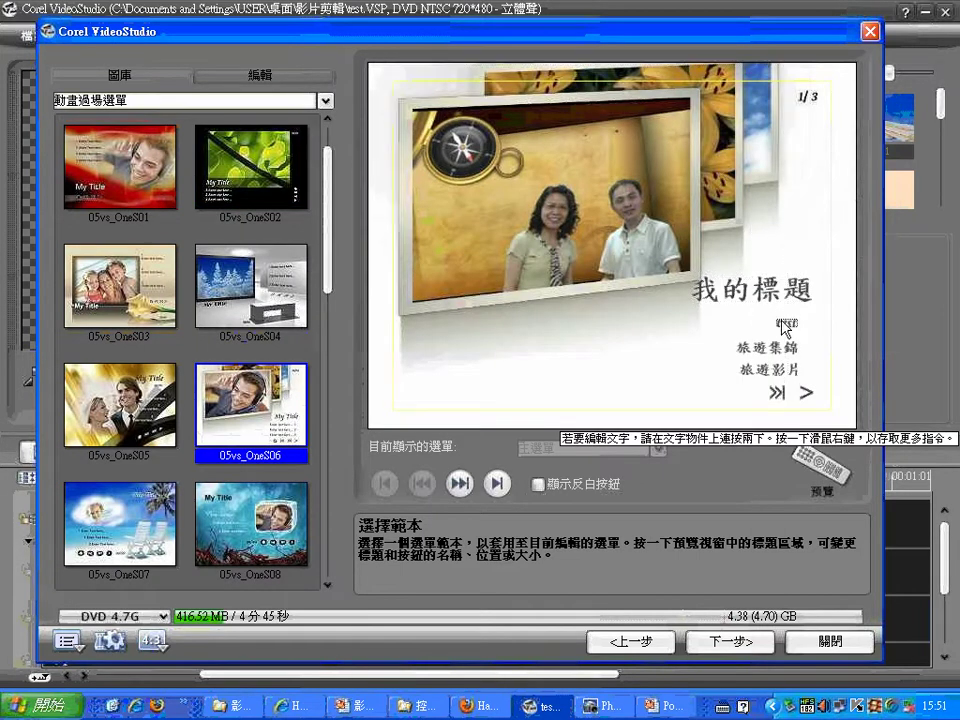
pyautogui.click(716, 100)
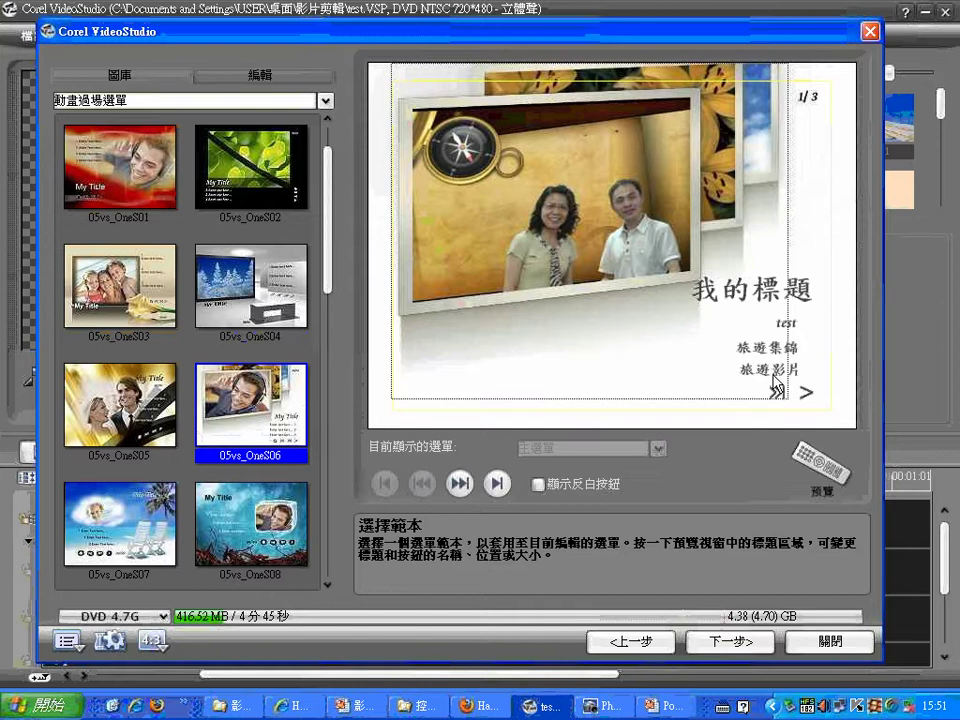
# - Play the 05vs_OneS06 menu in the disc preview and return to the template page
pyautogui.click(822, 471)
pyautogui.click(184, 380)
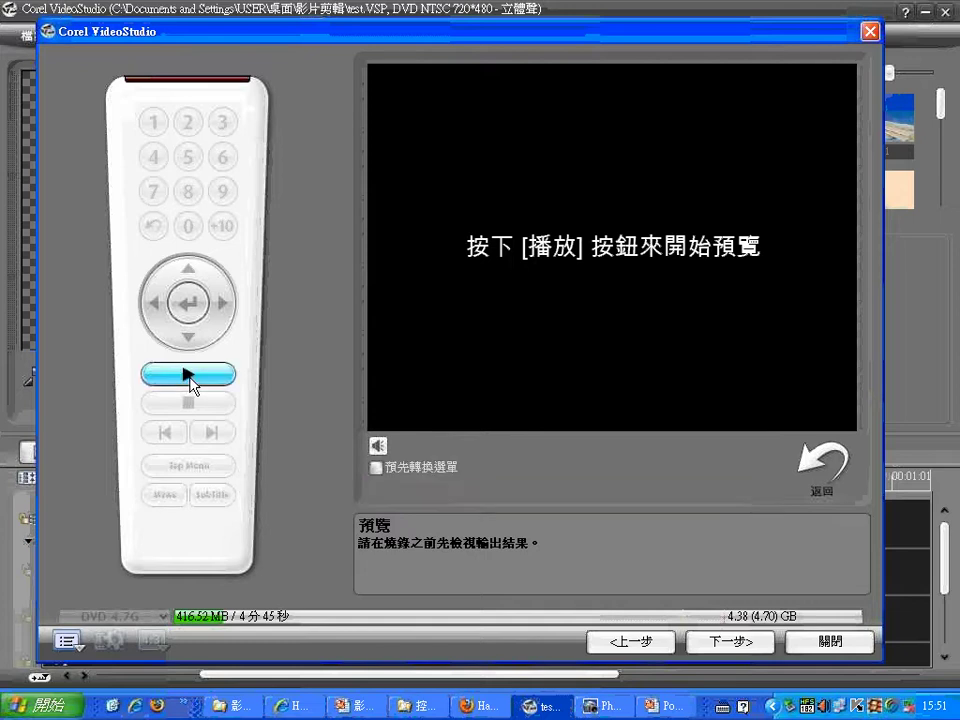
pyautogui.click(818, 466)
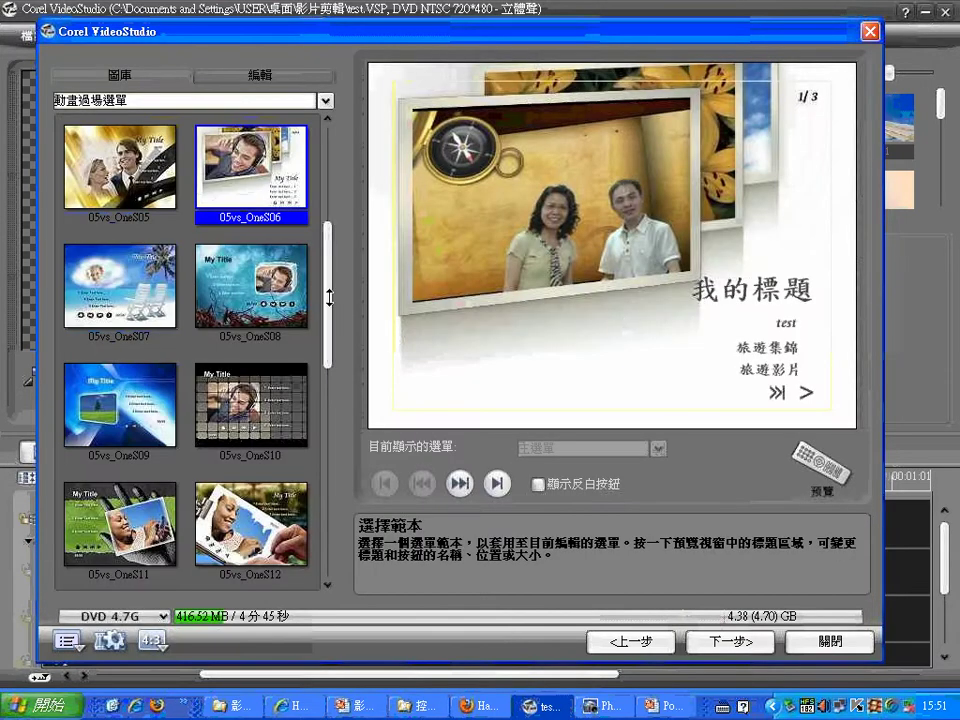
# - Apply the animated menu template 05vs_OneS12
pyautogui.click(258, 533)
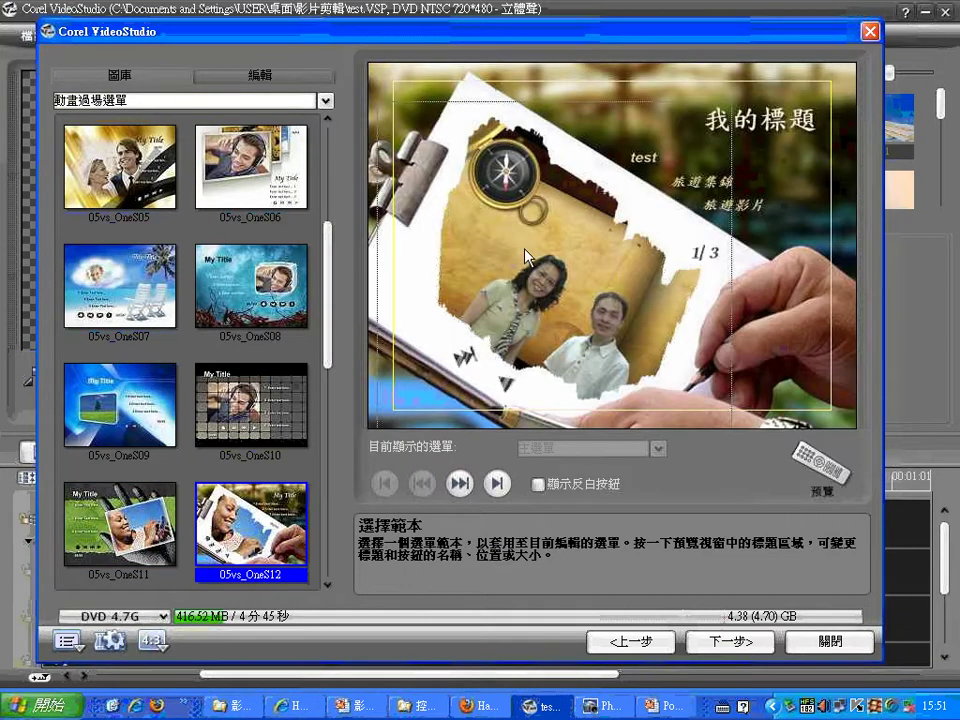
# - Apply the thumbnail menu template 05vs_SceB01 and try to preview the disc, accepting the overlapping menu objects
pyautogui.click(325, 100)
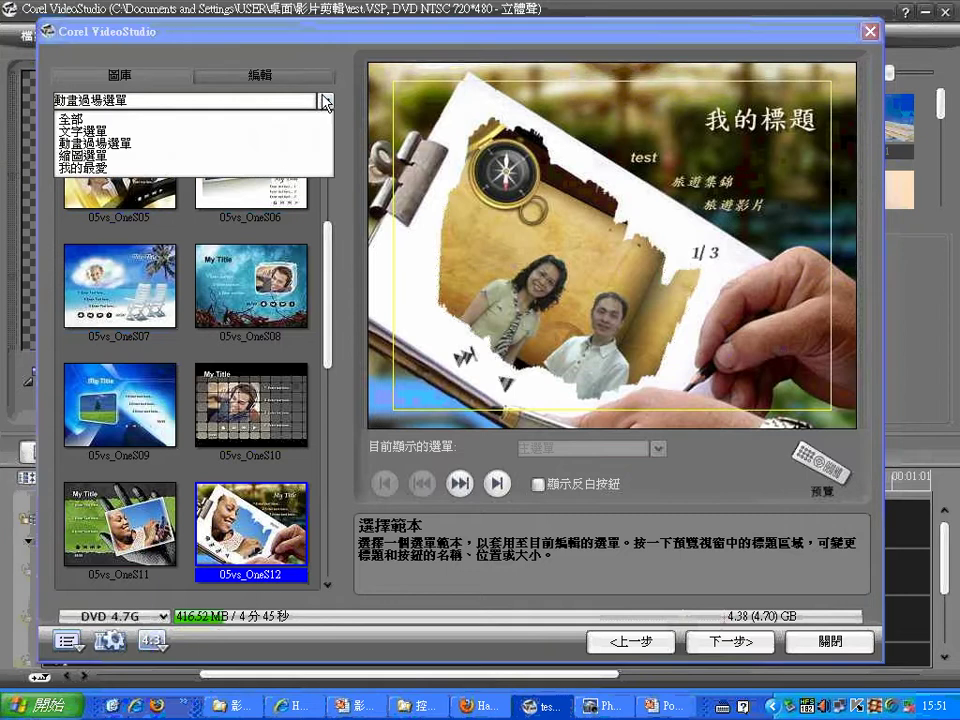
pyautogui.click(278, 157)
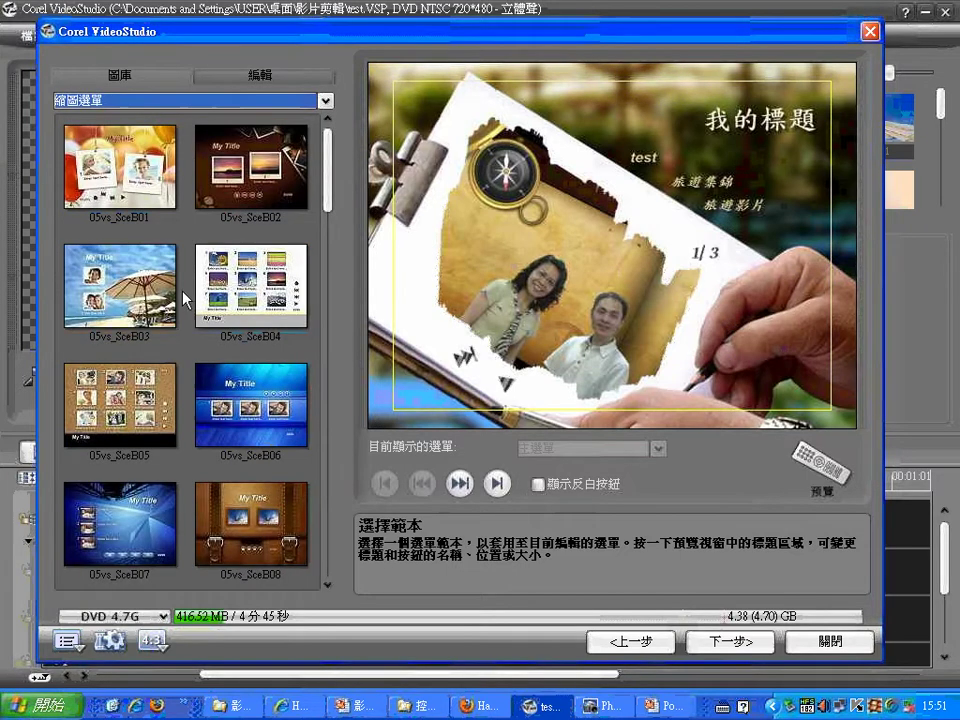
pyautogui.click(148, 181)
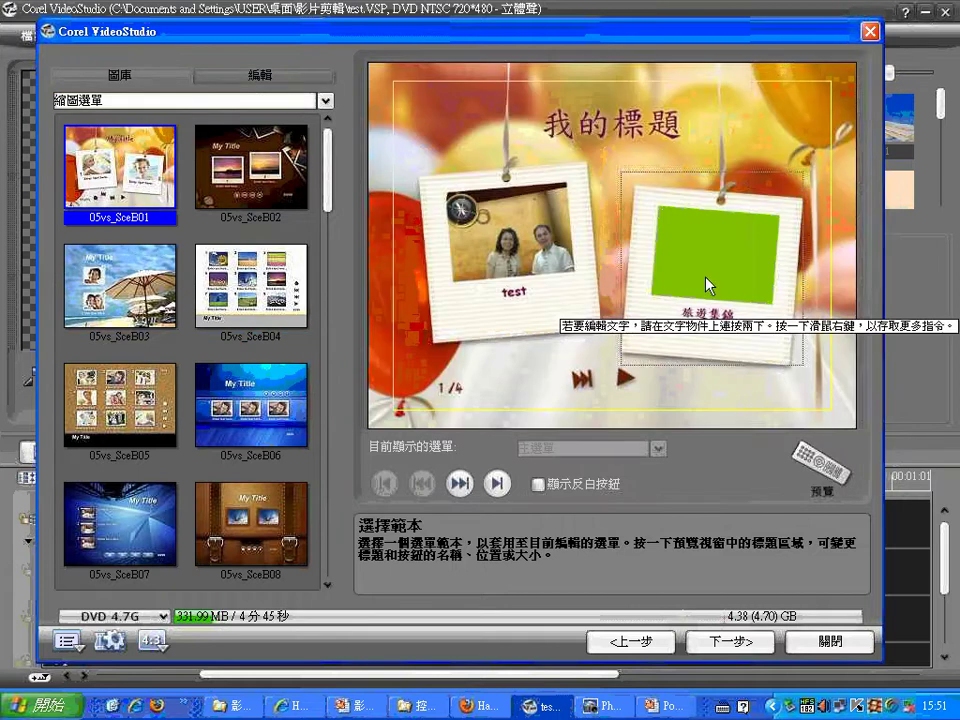
pyautogui.click(826, 495)
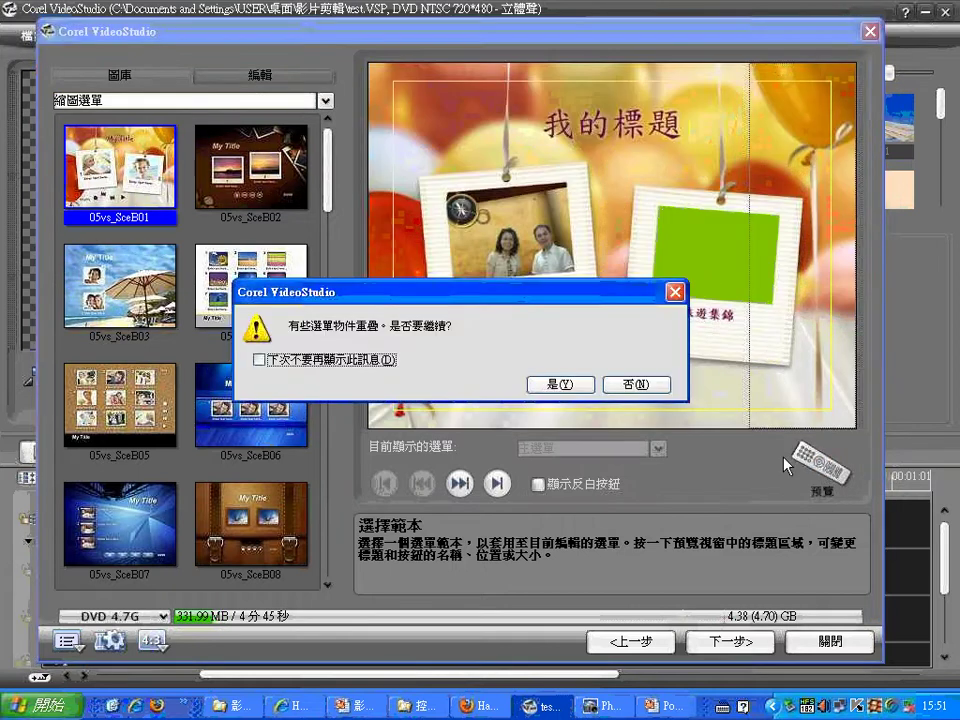
pyautogui.click(561, 384)
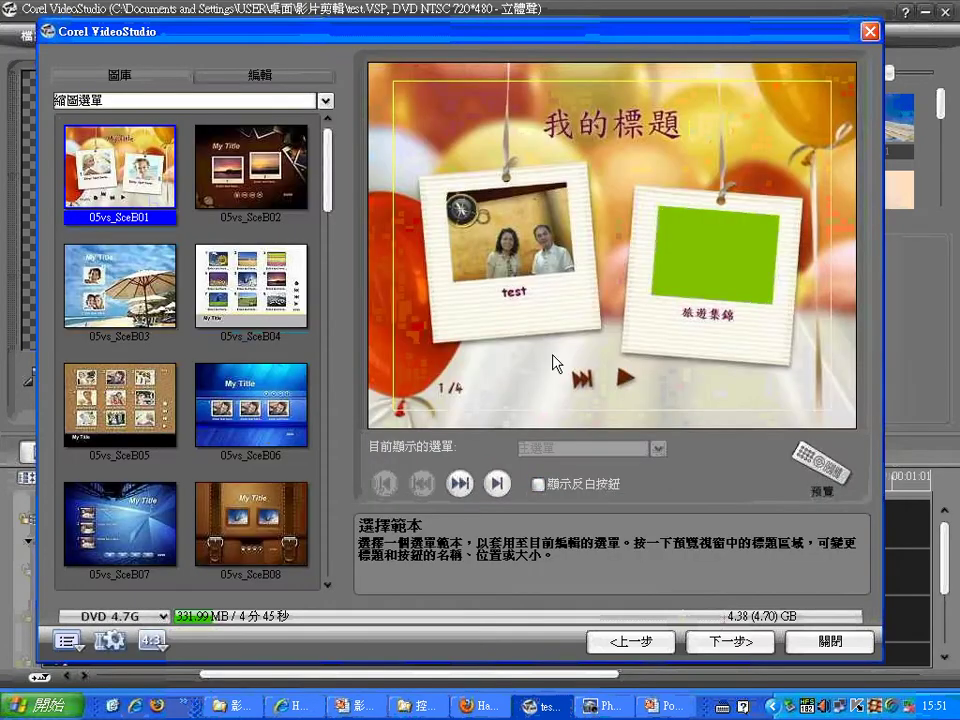
pyautogui.click(545, 245)
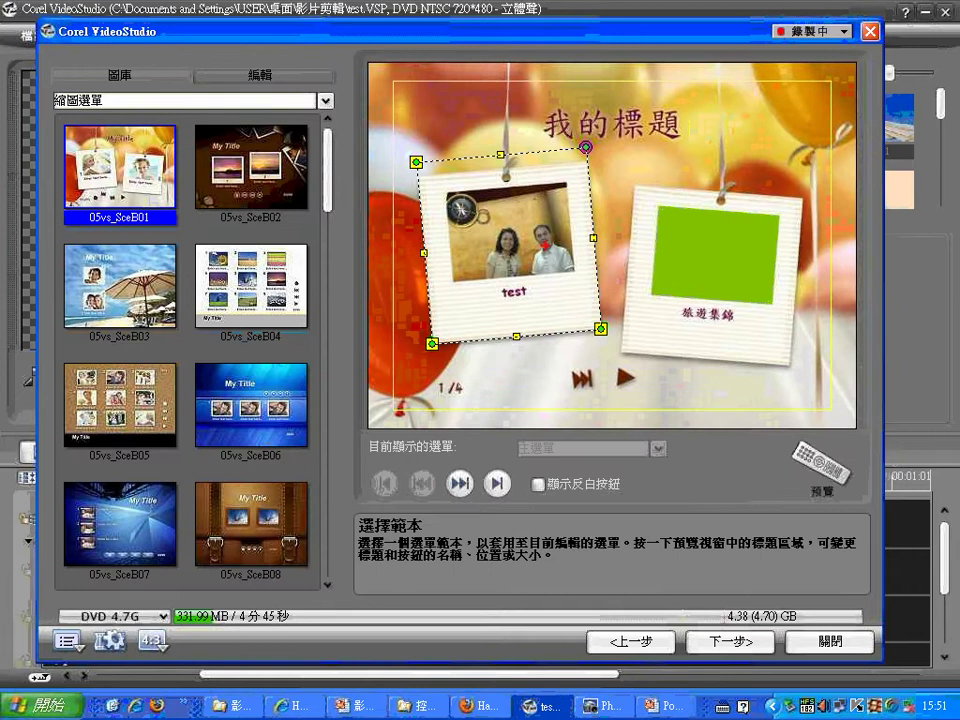
pyautogui.moveTo(465, 362); pyautogui.dragTo(500, 410)
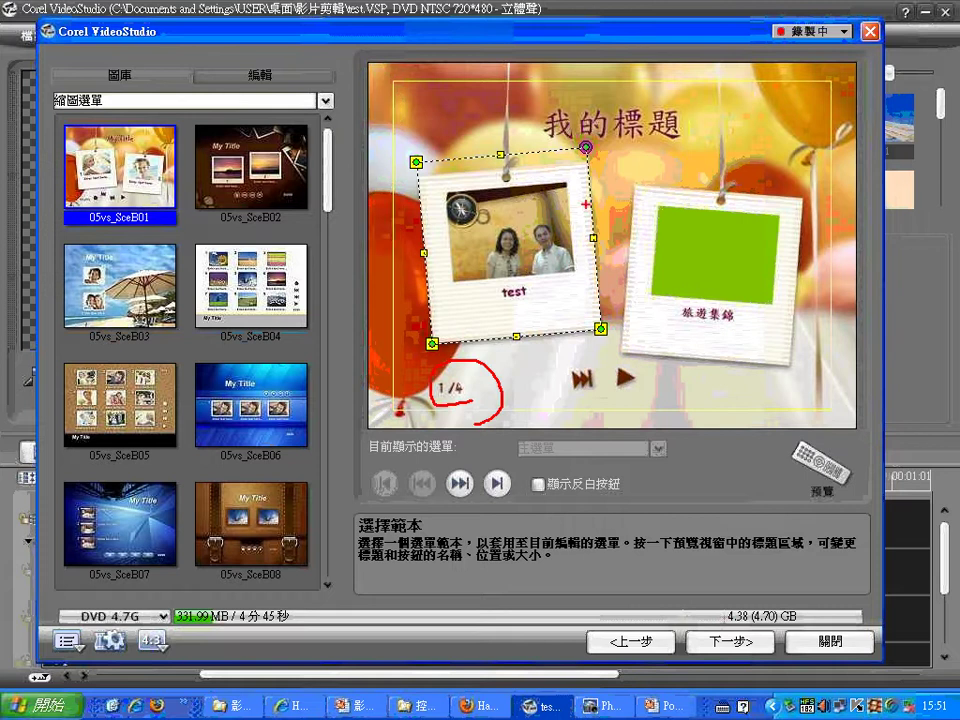
pyautogui.moveTo(502, 220)
pyautogui.mouseDown()
pyautogui.moveTo(564, 180)
pyautogui.moveTo(521, 260)
pyautogui.moveTo(449, 292)
pyautogui.moveTo(568, 185)
pyautogui.mouseUp()
pyautogui.moveTo(524, 318); pyautogui.dragTo(512, 336)
pyautogui.moveTo(556, 314)
pyautogui.mouseDown()
pyautogui.moveTo(561, 321)
pyautogui.moveTo(556, 315)
pyautogui.mouseUp()
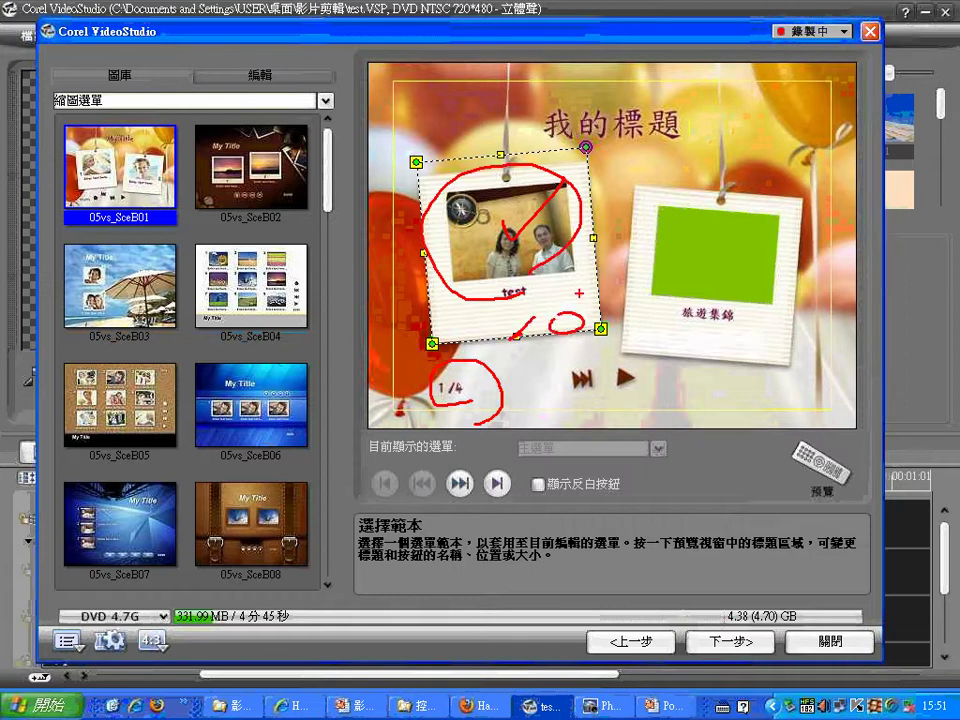
pyautogui.press('Escape')
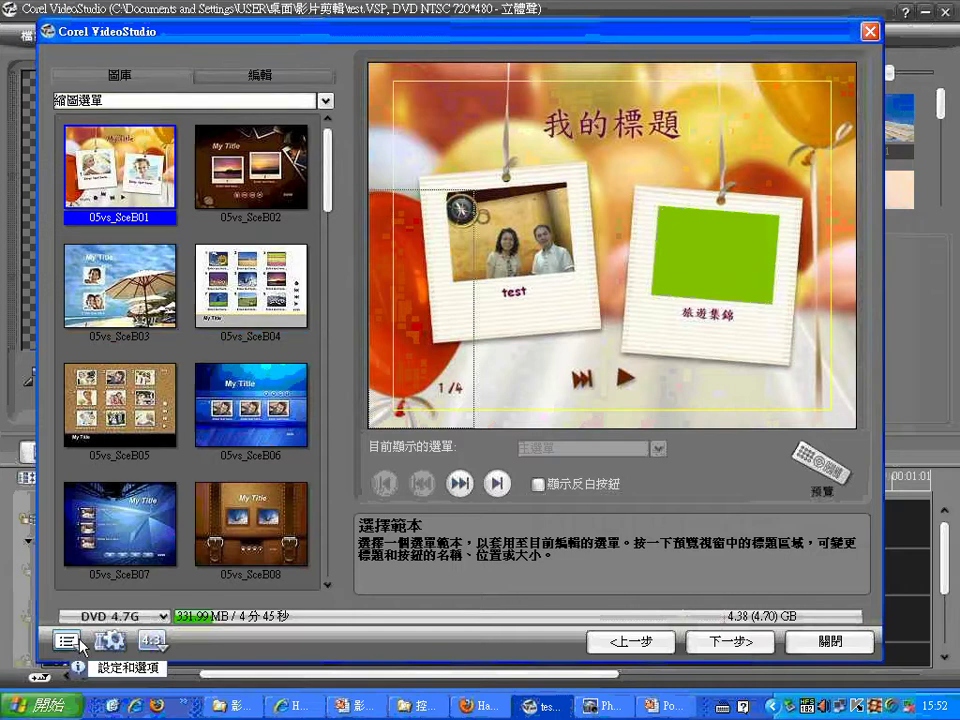
# - Open the menu's editing settings and examine the motion menu option, its duration, the background music and the background image
pyautogui.click(277, 76)
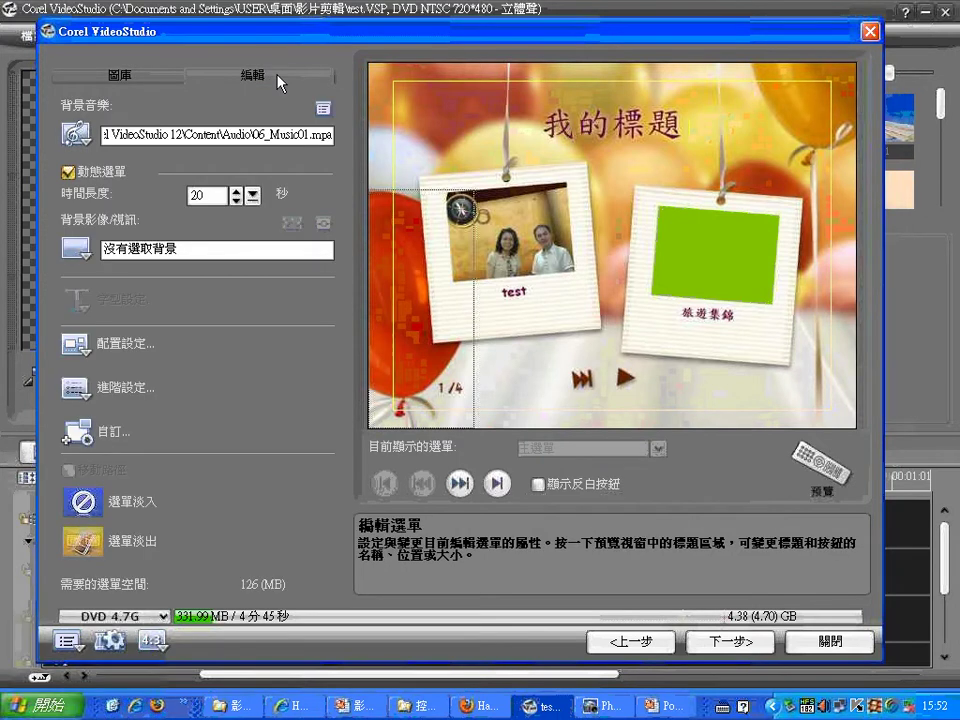
pyautogui.moveTo(62, 176)
pyautogui.mouseDown()
pyautogui.moveTo(118, 158)
pyautogui.moveTo(60, 160)
pyautogui.mouseUp()
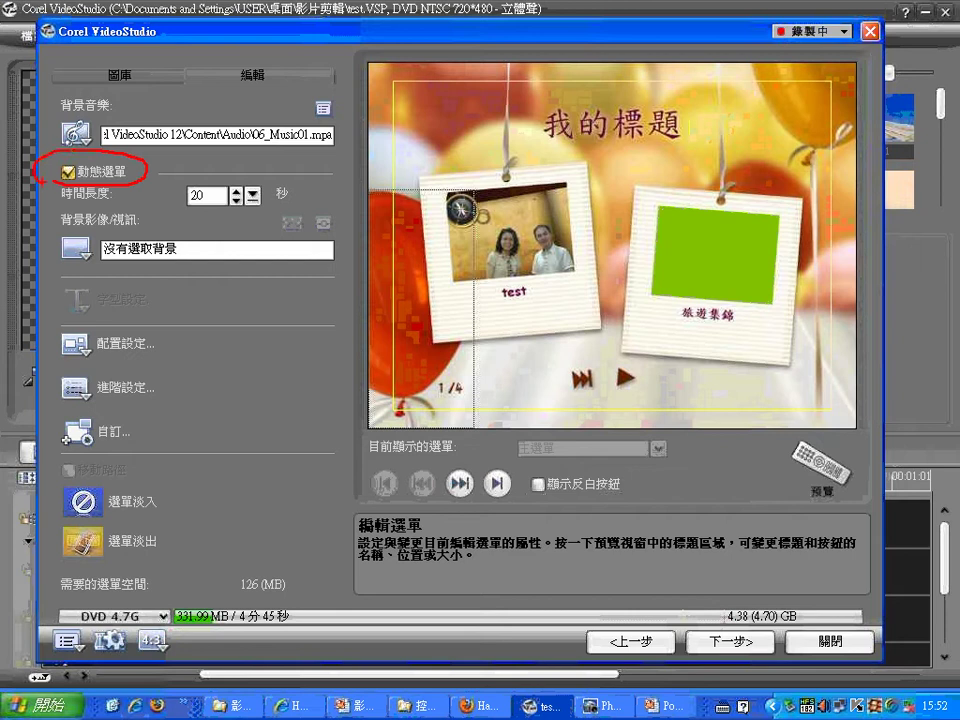
pyautogui.moveTo(200, 168)
pyautogui.mouseDown()
pyautogui.moveTo(265, 166)
pyautogui.moveTo(170, 188)
pyautogui.moveTo(310, 180)
pyautogui.mouseUp()
pyautogui.moveTo(503, 212); pyautogui.dragTo(578, 192)
pyautogui.moveTo(709, 246); pyautogui.dragTo(765, 232)
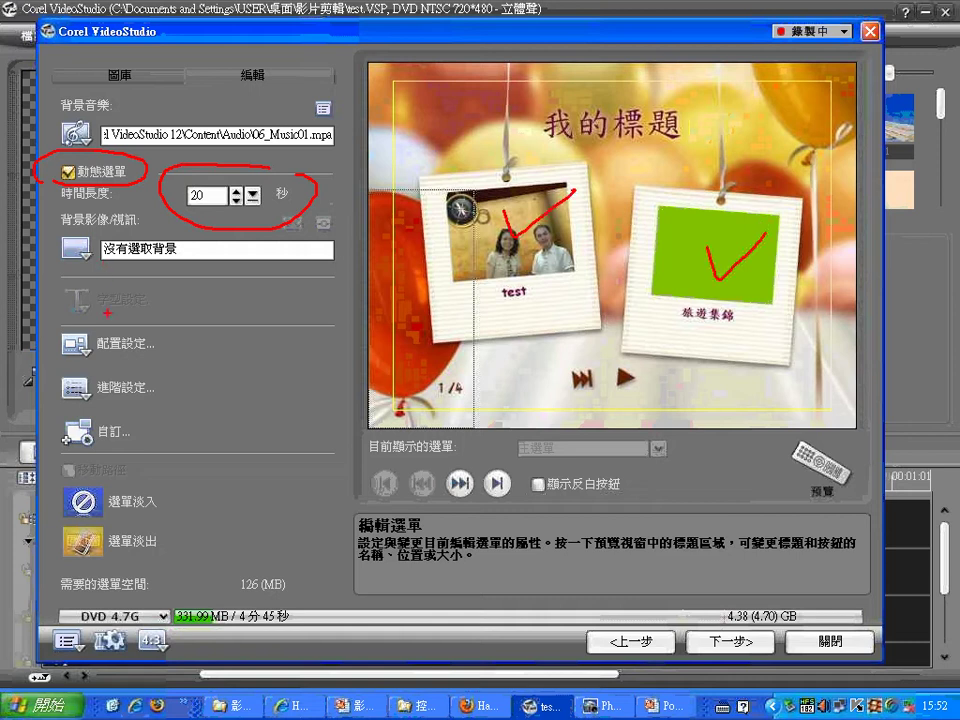
pyautogui.moveTo(136, 190)
pyautogui.mouseDown()
pyautogui.moveTo(40, 225)
pyautogui.moveTo(80, 267)
pyautogui.mouseUp()
pyautogui.moveTo(113, 100); pyautogui.dragTo(153, 86)
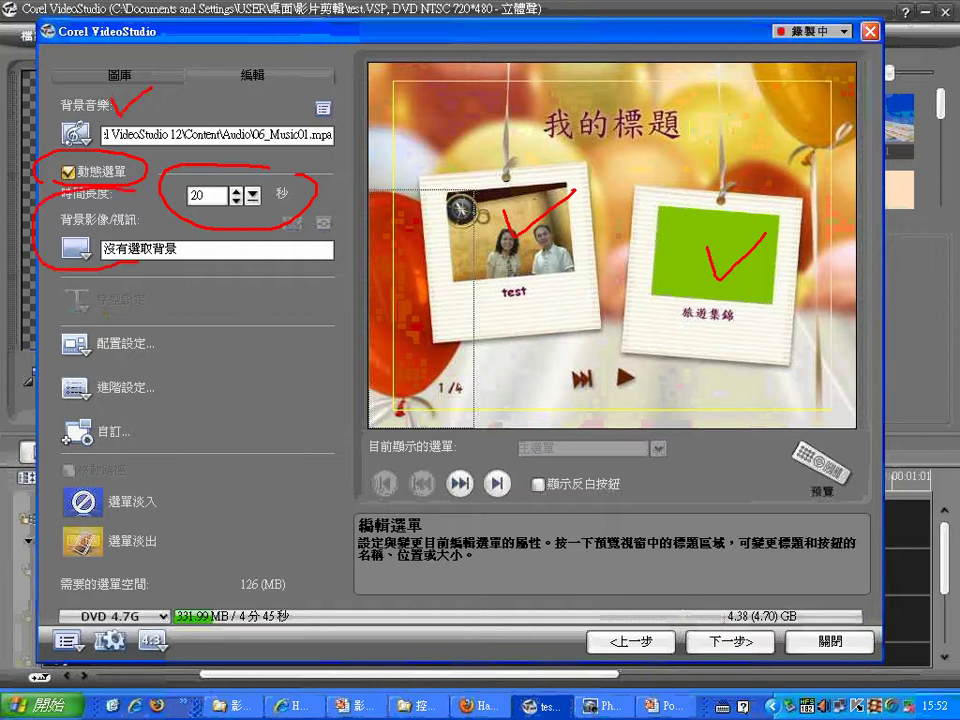
pyautogui.press('e')
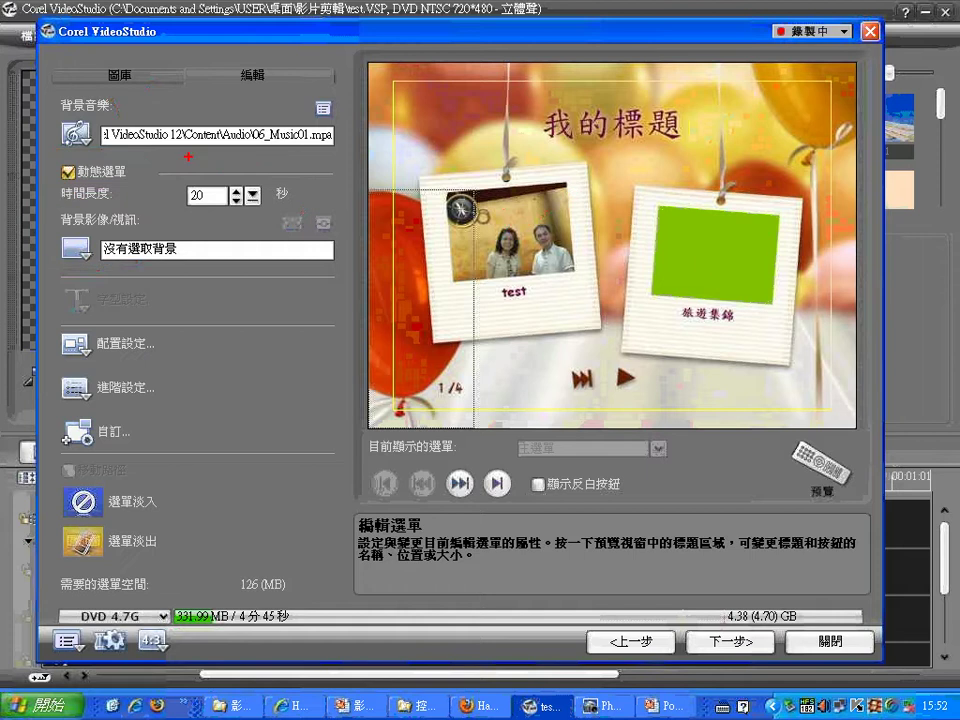
# - Change the thumbnail of the 旅遊集錦 entry from the plain green frame to the frame showing a man and a child
pyautogui.moveTo(695, 255)
pyautogui.mouseDown()
pyautogui.moveTo(705, 266)
pyautogui.moveTo(752, 233)
pyautogui.mouseUp()
pyautogui.moveTo(740, 208)
pyautogui.mouseDown()
pyautogui.moveTo(675, 295)
pyautogui.moveTo(745, 318)
pyautogui.mouseUp()
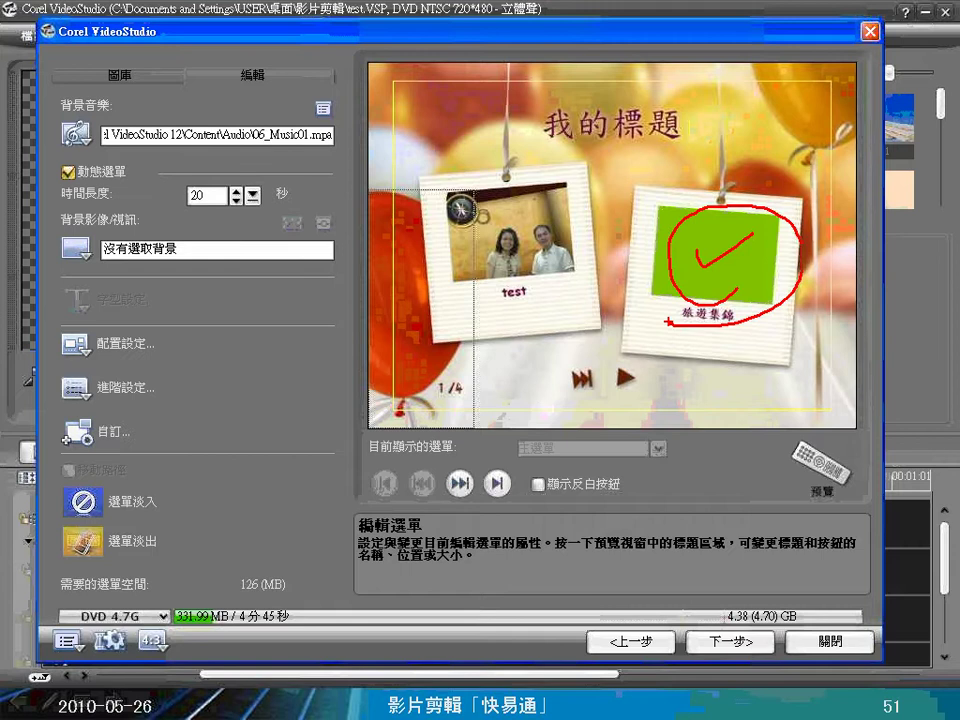
pyautogui.click(710, 261)
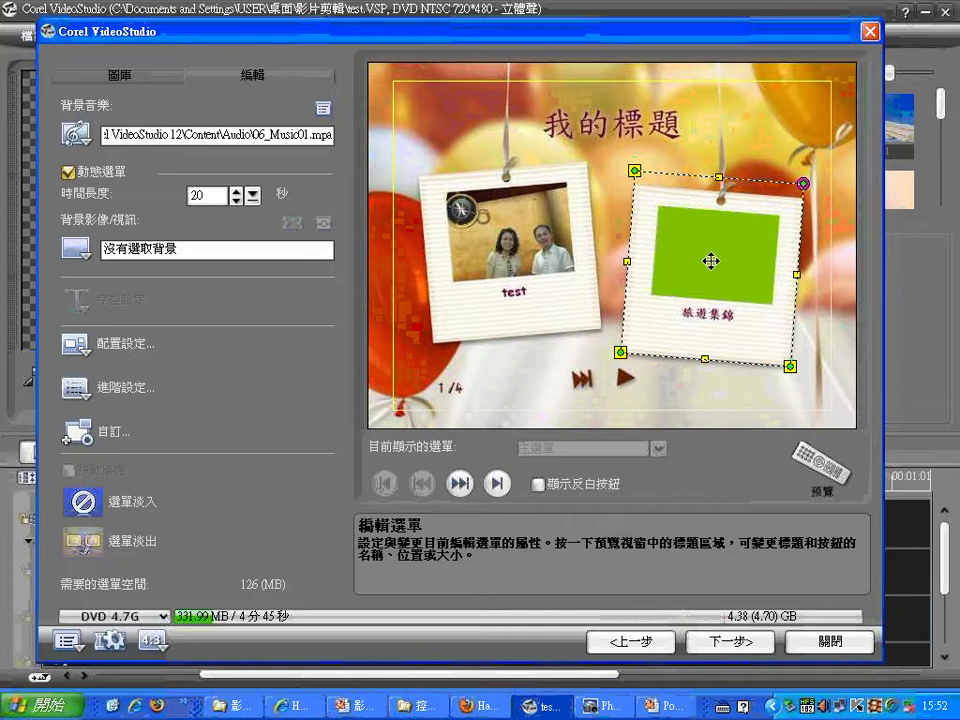
pyautogui.doubleClick(710, 261)
pyautogui.moveTo(356, 438); pyautogui.dragTo(392, 444)
pyautogui.click(372, 468)
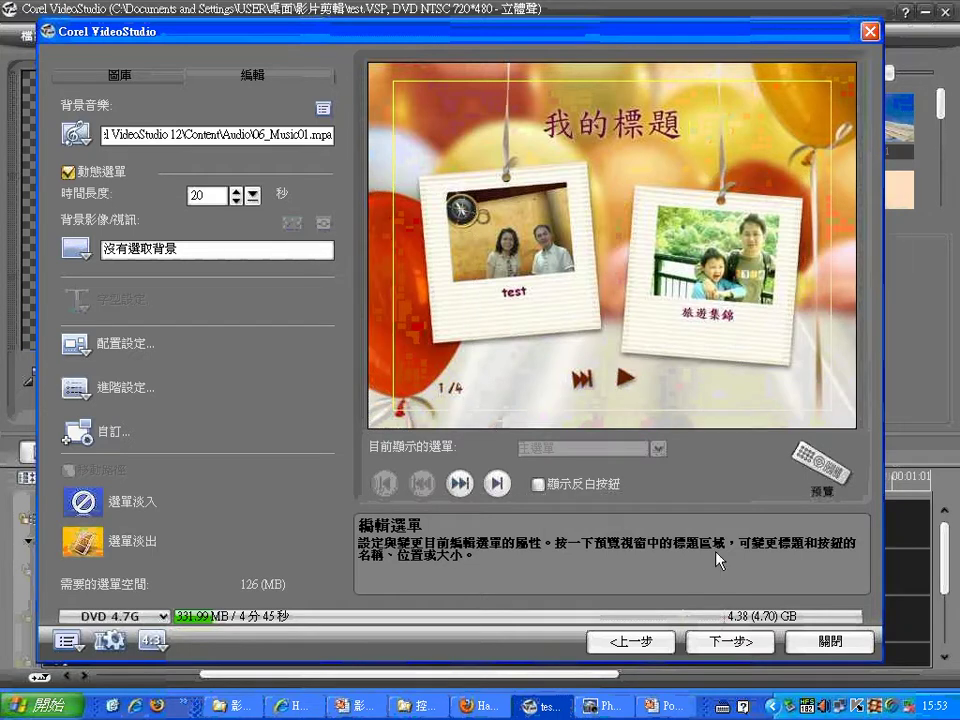
# - Continue to the disc burning page despite the overlapping menu objects and examine the create-disc, DVD folder and burner options
pyautogui.click(724, 642)
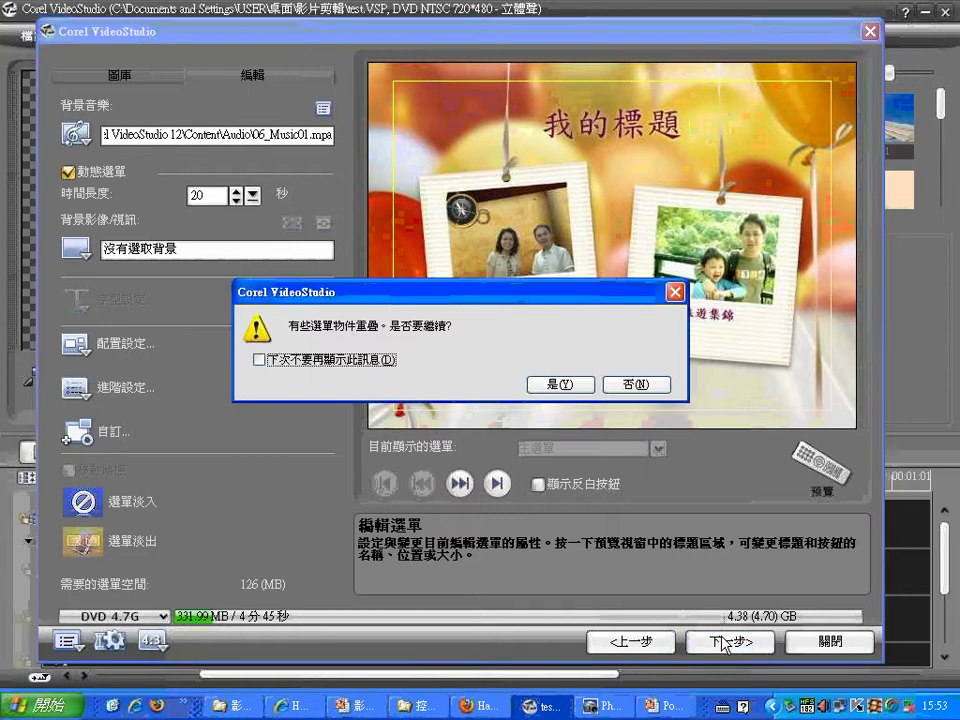
pyautogui.click(566, 384)
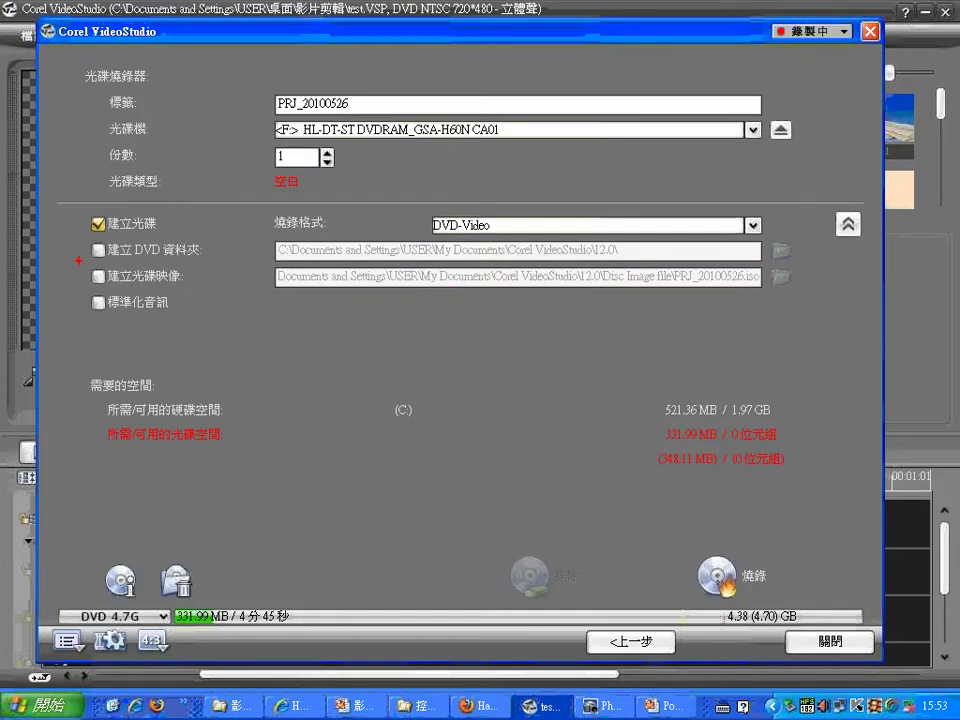
pyautogui.moveTo(70, 206); pyautogui.dragTo(112, 176)
pyautogui.moveTo(80, 246)
pyautogui.mouseDown()
pyautogui.moveTo(90, 256)
pyautogui.moveTo(116, 236)
pyautogui.mouseUp()
pyautogui.moveTo(184, 123)
pyautogui.mouseDown()
pyautogui.moveTo(218, 157)
pyautogui.moveTo(231, 129)
pyautogui.moveTo(251, 155)
pyautogui.moveTo(285, 152)
pyautogui.mouseUp()
pyautogui.click(216, 121)
pyautogui.click(258, 153)
pyautogui.moveTo(166, 96)
pyautogui.mouseDown()
pyautogui.moveTo(184, 157)
pyautogui.moveTo(160, 258)
pyautogui.mouseUp()
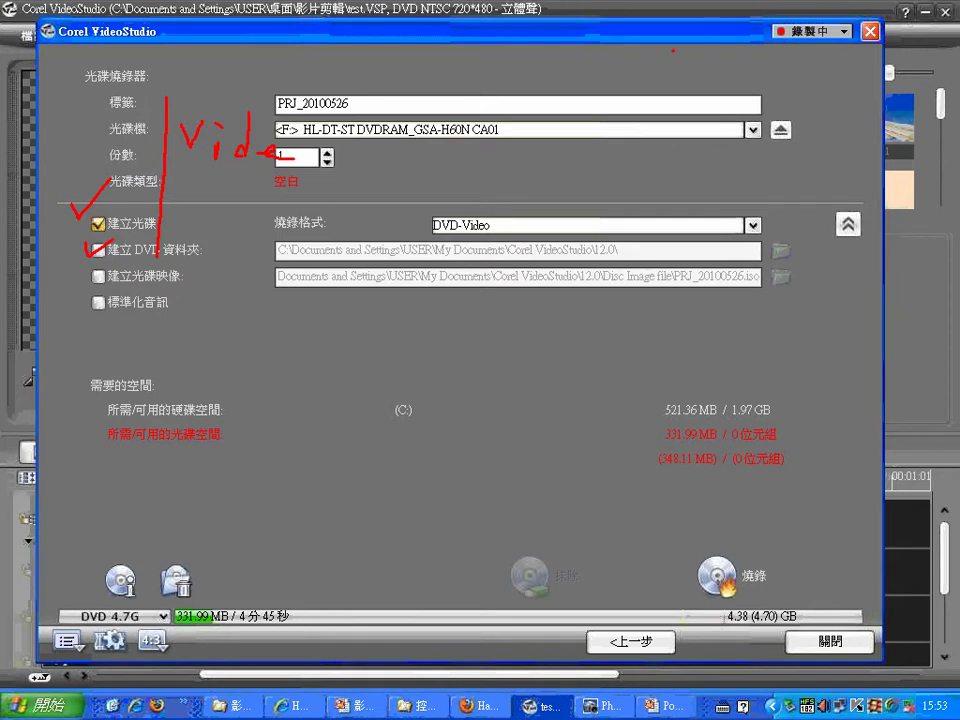
pyautogui.moveTo(672, 48)
pyautogui.mouseDown()
pyautogui.moveTo(614, 130)
pyautogui.moveTo(690, 120)
pyautogui.mouseUp()
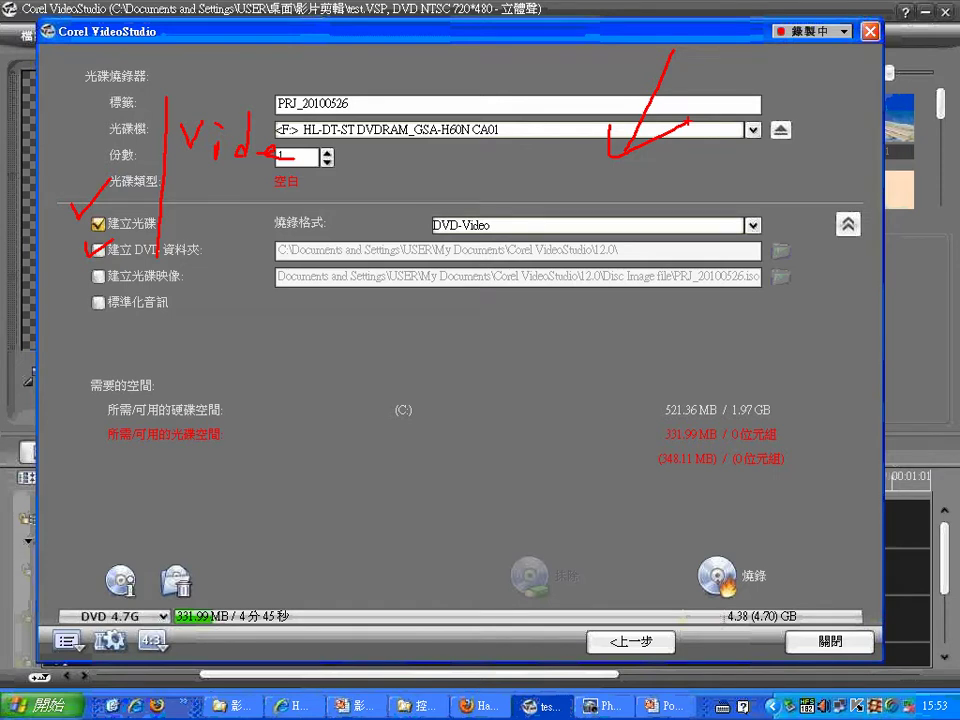
pyautogui.press('Escape')
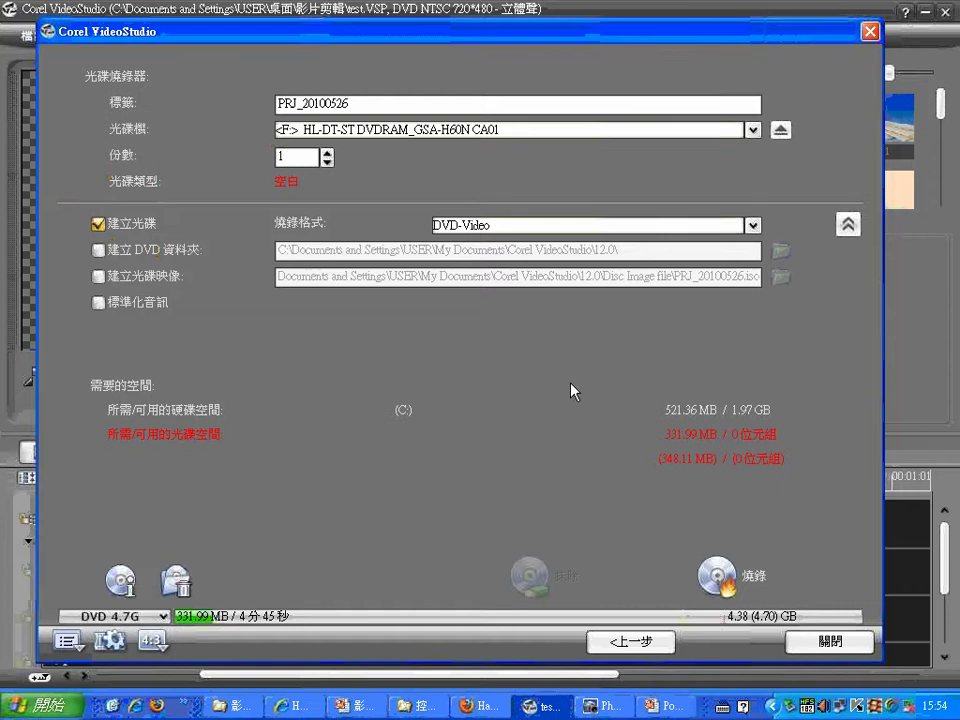
# - Close the disc wizard without burning and look for the 智慧型包裝 (Smart Package) command for the project
pyautogui.click(831, 645)
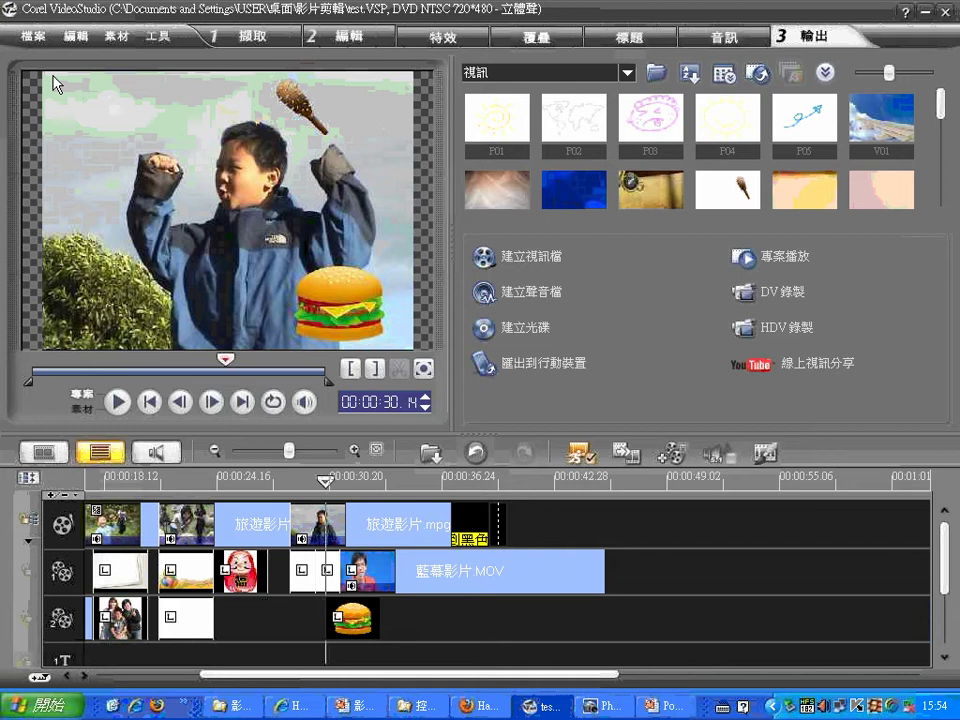
pyautogui.click(30, 37)
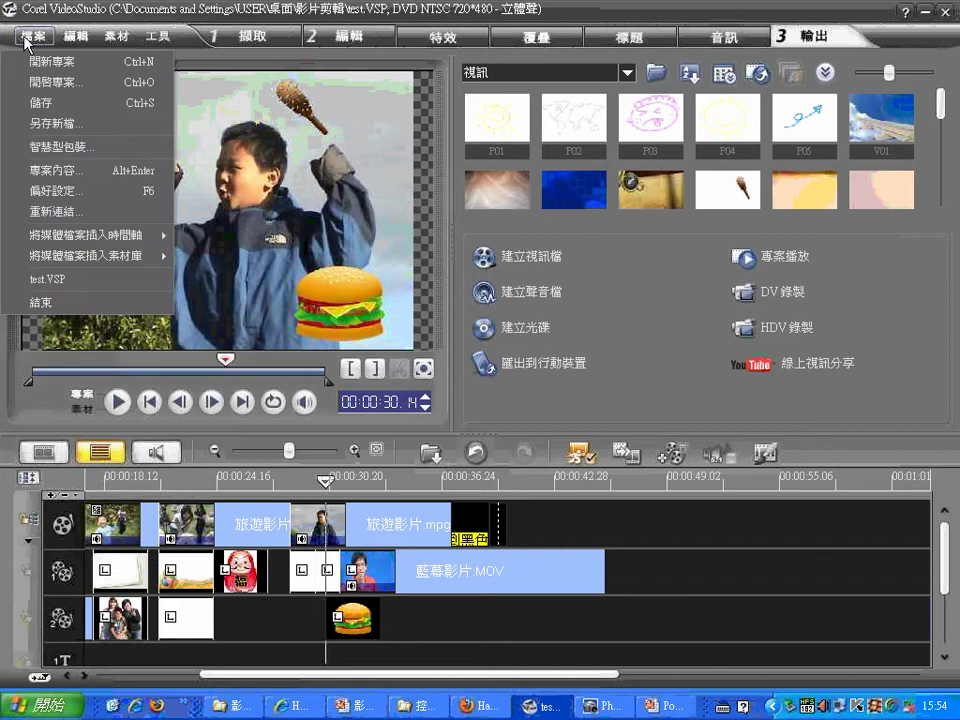
pyautogui.click(157, 38)
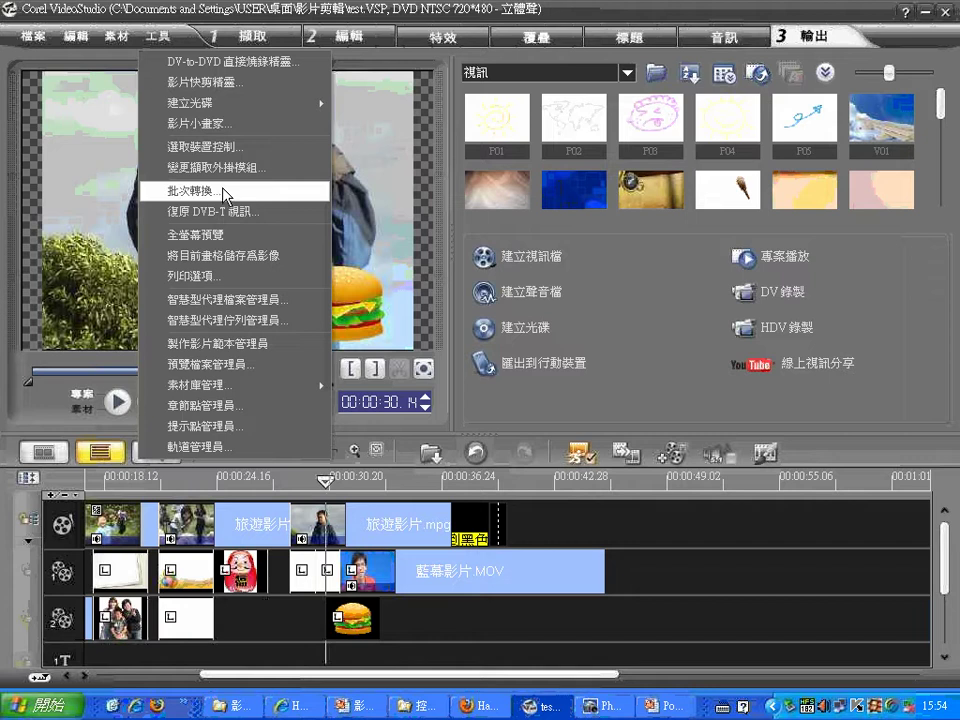
pyautogui.click(78, 57)
pyautogui.click(32, 35)
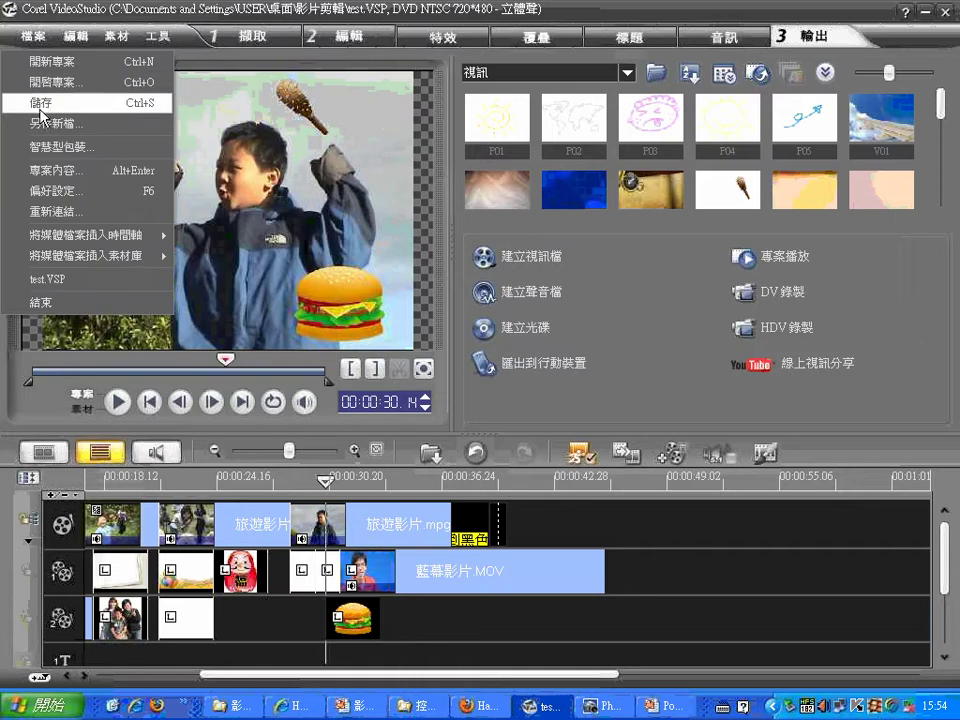
pyautogui.click(34, 80)
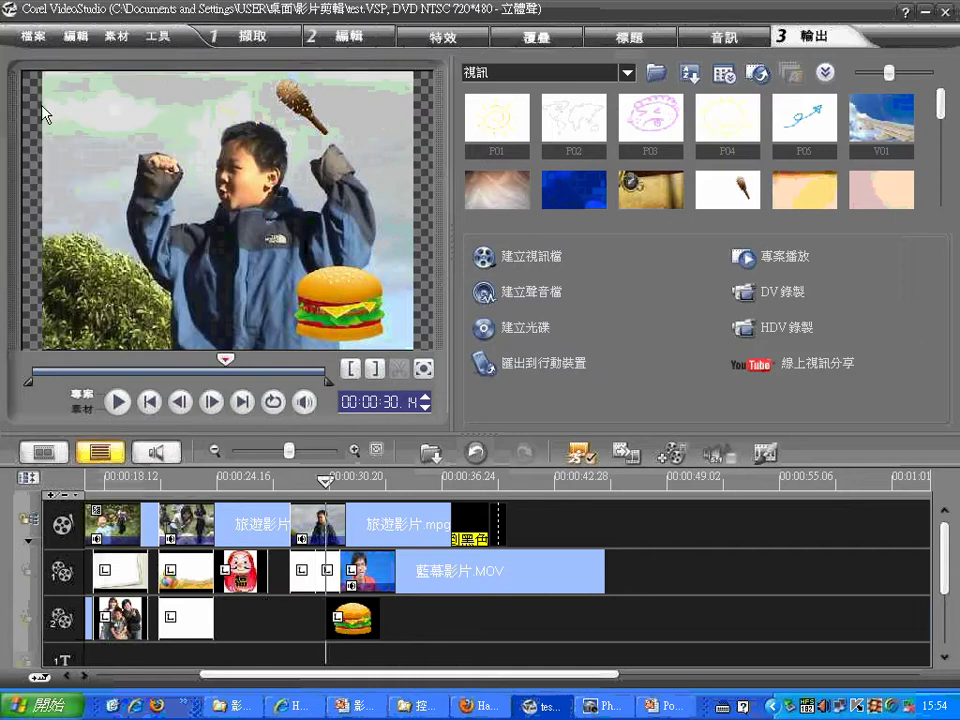
pyautogui.click(38, 38)
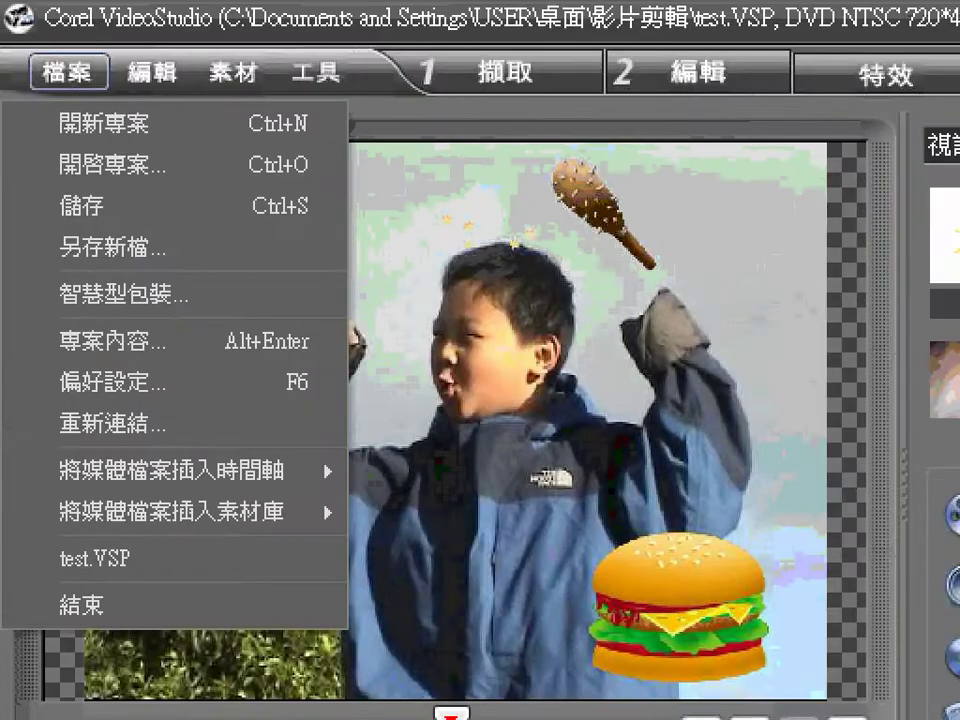
pyautogui.moveTo(30, 314); pyautogui.dragTo(208, 313)
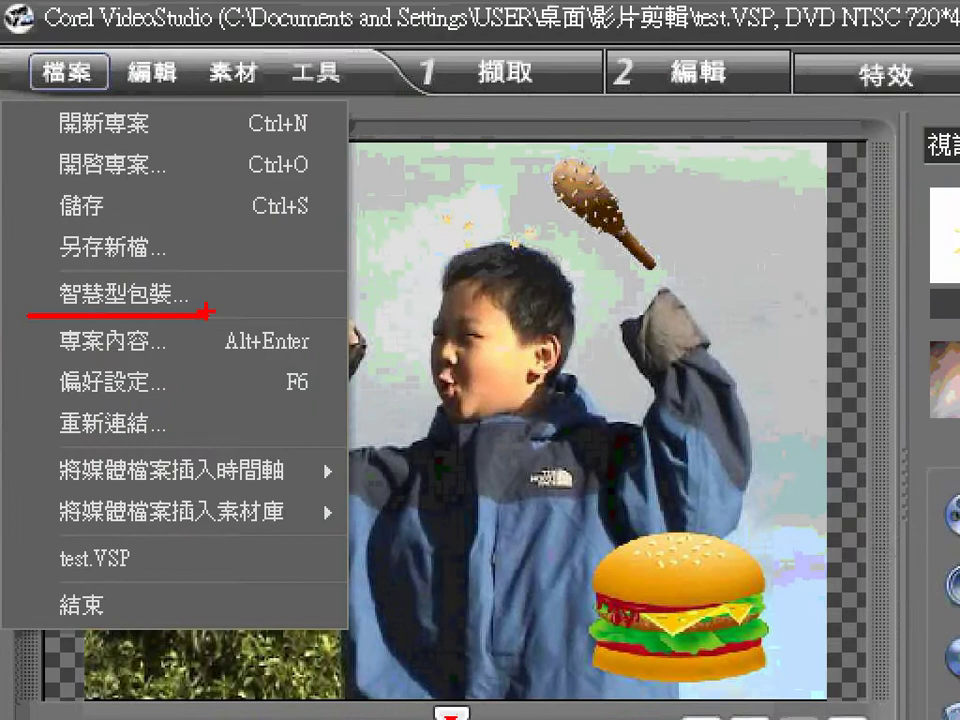
pyautogui.moveTo(30, 310)
pyautogui.mouseDown()
pyautogui.moveTo(38, 268)
pyautogui.moveTo(170, 262)
pyautogui.moveTo(196, 263)
pyautogui.moveTo(196, 316)
pyautogui.mouseUp()
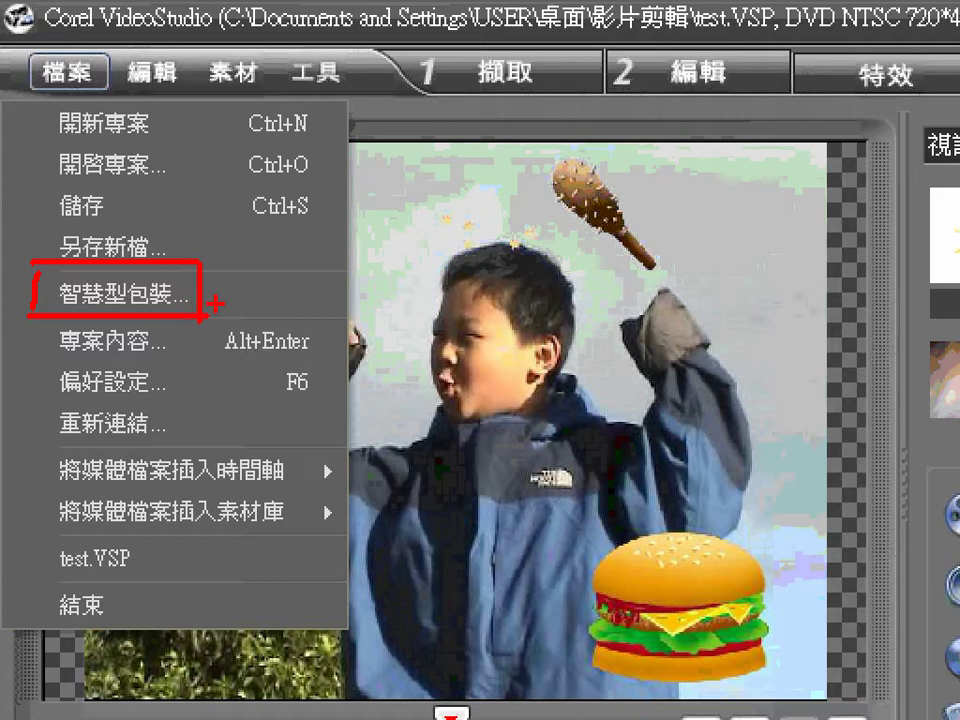
pyautogui.moveTo(418, 152)
pyautogui.mouseDown()
pyautogui.moveTo(466, 152)
pyautogui.moveTo(441, 212)
pyautogui.mouseUp()
pyautogui.moveTo(408, 212); pyautogui.dragTo(485, 220)
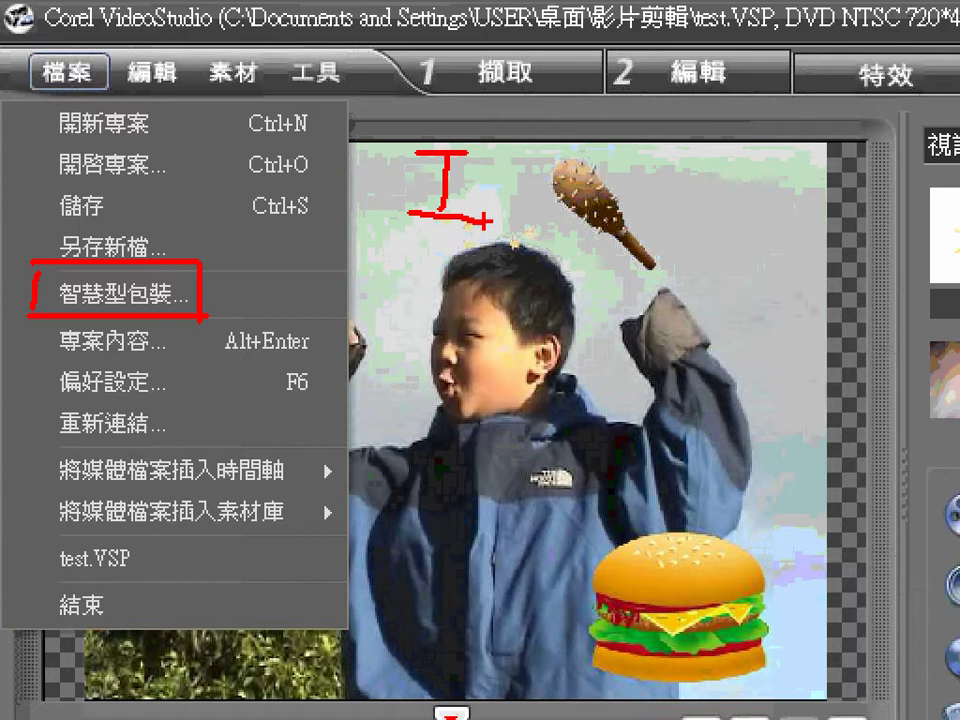
pyautogui.moveTo(321, 266)
pyautogui.mouseDown()
pyautogui.moveTo(235, 298)
pyautogui.moveTo(231, 281)
pyautogui.moveTo(274, 316)
pyautogui.mouseUp()
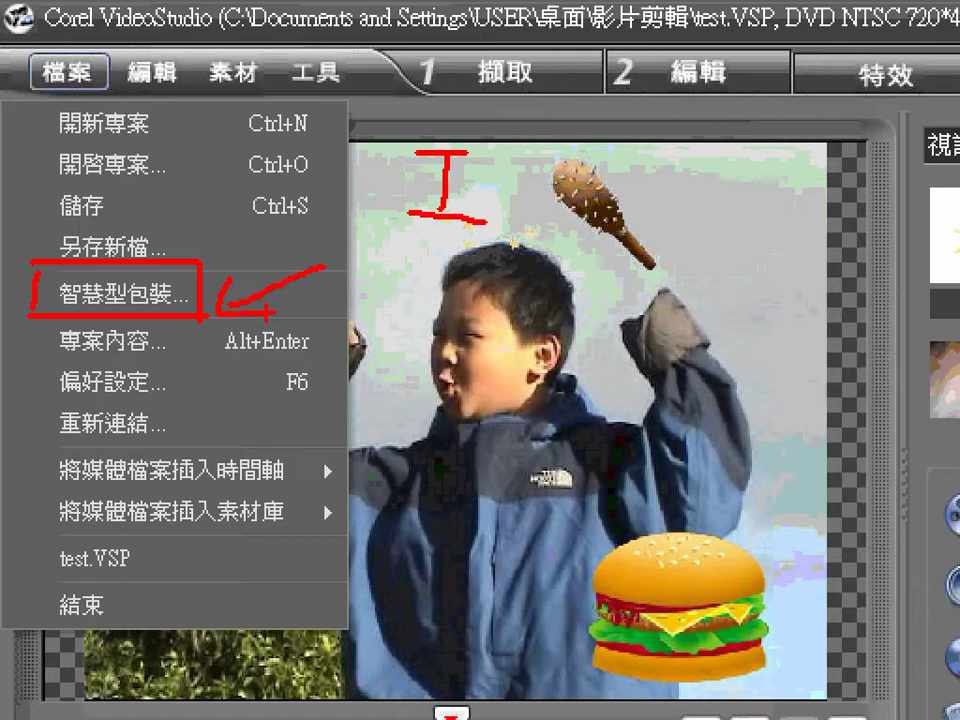
pyautogui.moveTo(376, 321)
pyautogui.mouseDown()
pyautogui.moveTo(376, 257)
pyautogui.moveTo(407, 257)
pyautogui.moveTo(350, 340)
pyautogui.mouseUp()
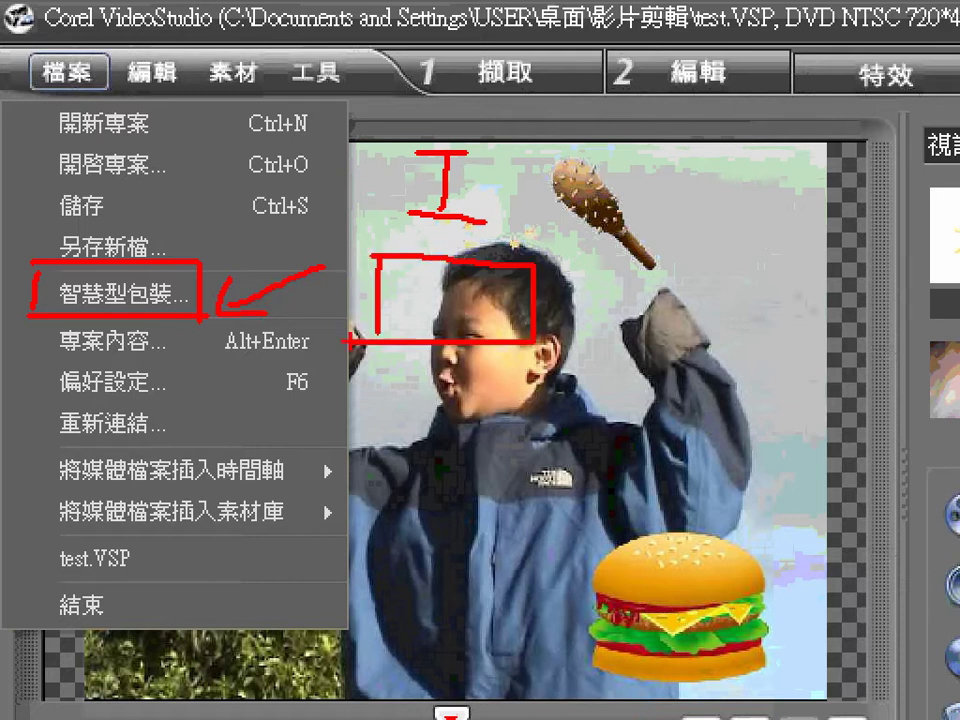
pyautogui.moveTo(371, 467)
pyautogui.mouseDown()
pyautogui.moveTo(428, 439)
pyautogui.moveTo(478, 355)
pyautogui.moveTo(466, 359)
pyautogui.moveTo(518, 376)
pyautogui.mouseUp()
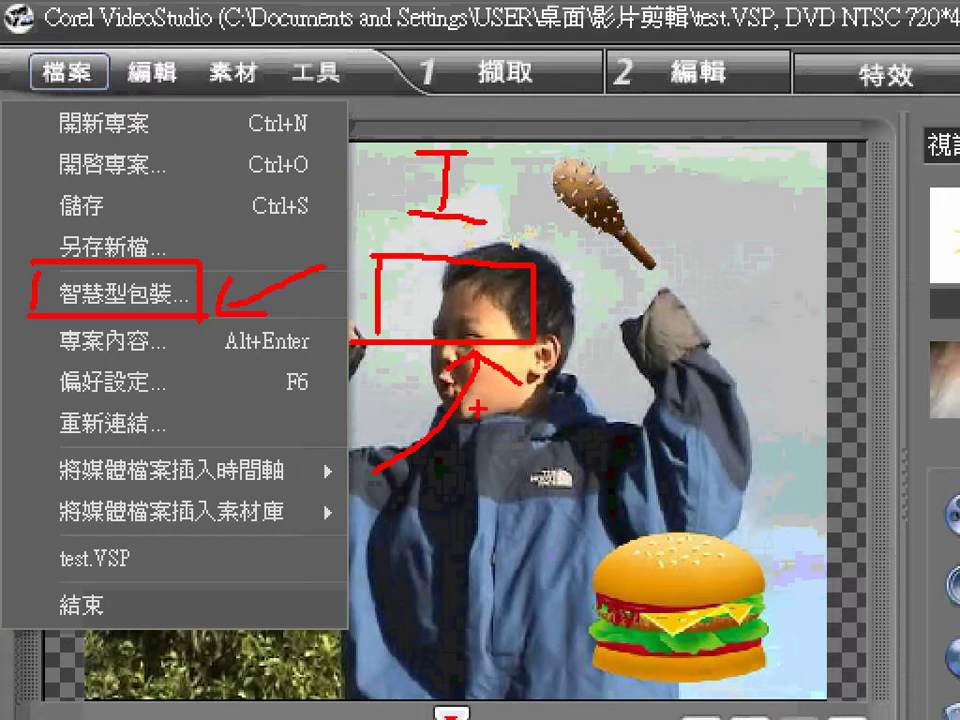
pyautogui.moveTo(432, 330); pyautogui.dragTo(440, 332)
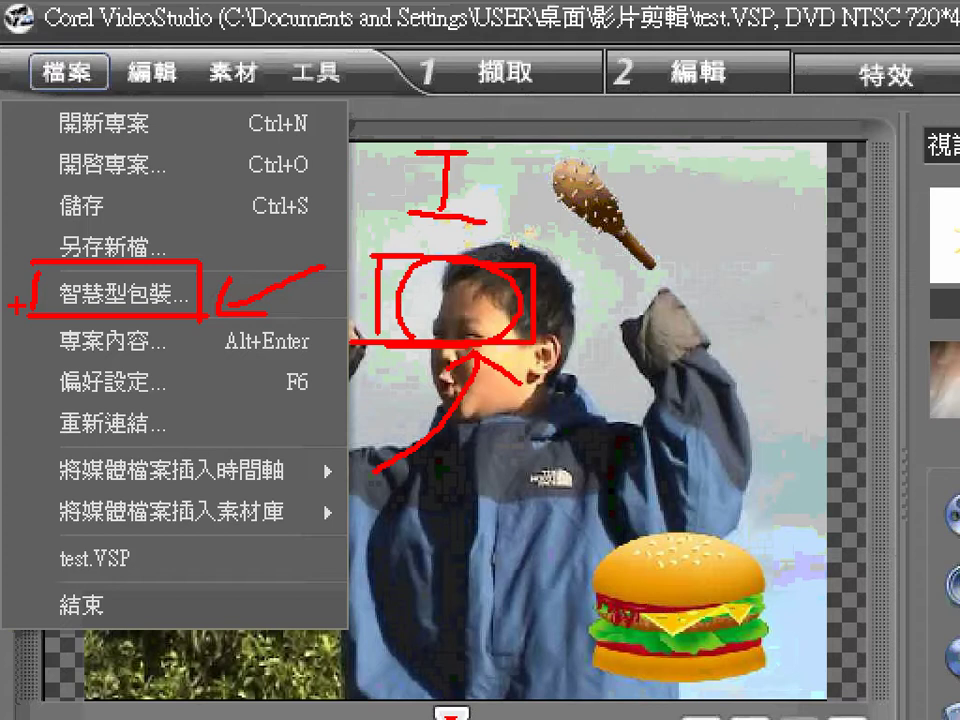
pyautogui.moveTo(38, 428)
pyautogui.mouseDown()
pyautogui.moveTo(64, 402)
pyautogui.moveTo(175, 436)
pyautogui.moveTo(3, 405)
pyautogui.mouseUp()
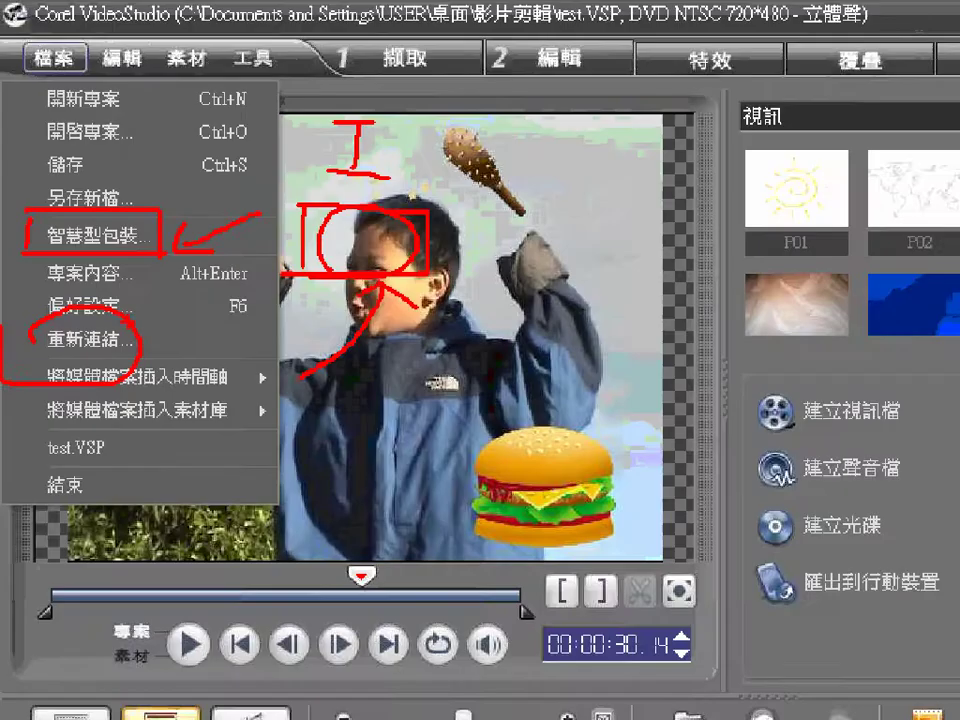
pyautogui.click(68, 72)
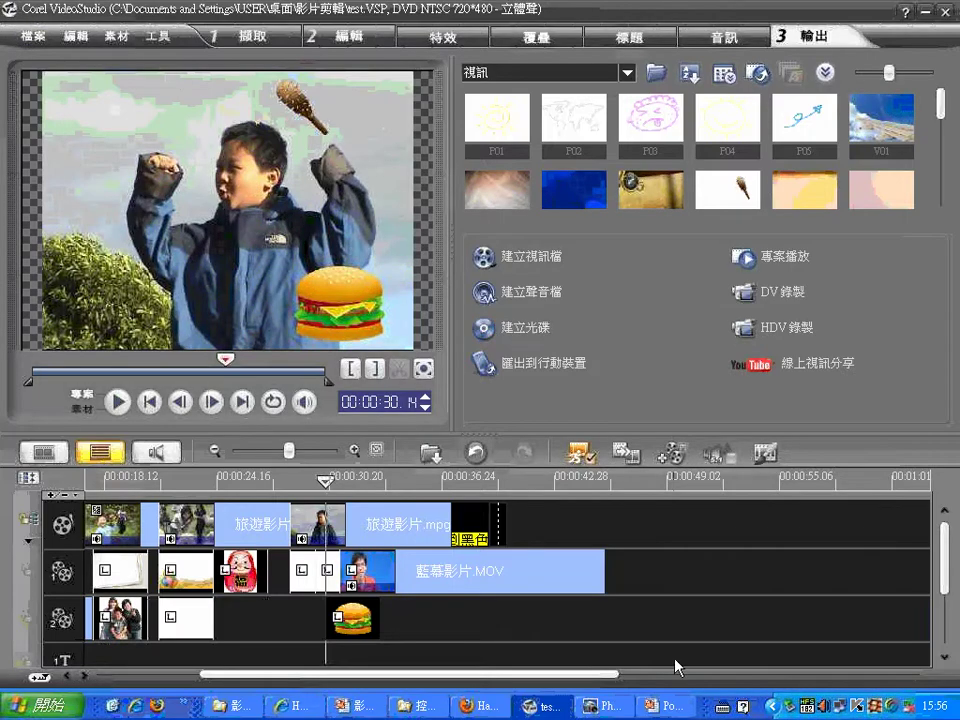
# - Switch to PhotoImpact and display the 百寶箱 panel
pyautogui.click(608, 706)
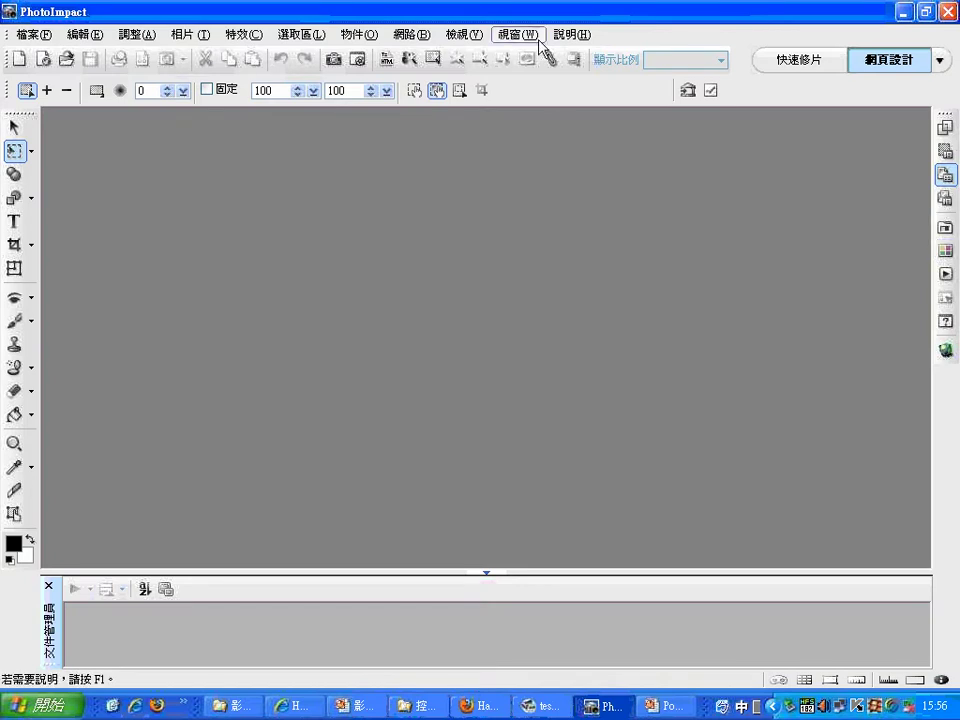
pyautogui.click(522, 35)
pyautogui.moveTo(580, 247)
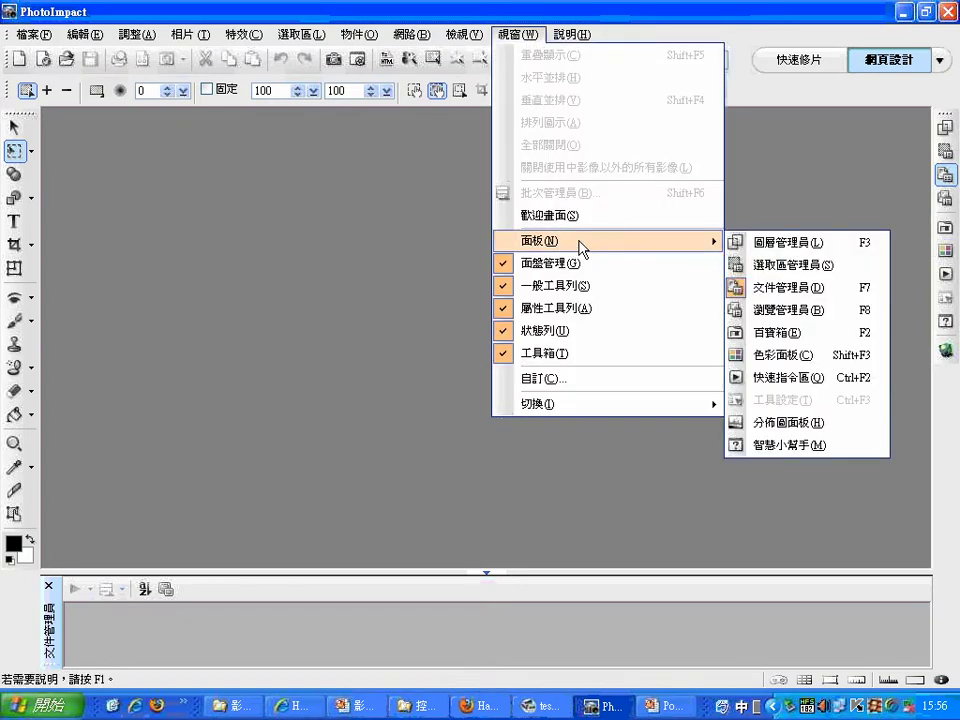
pyautogui.click(784, 333)
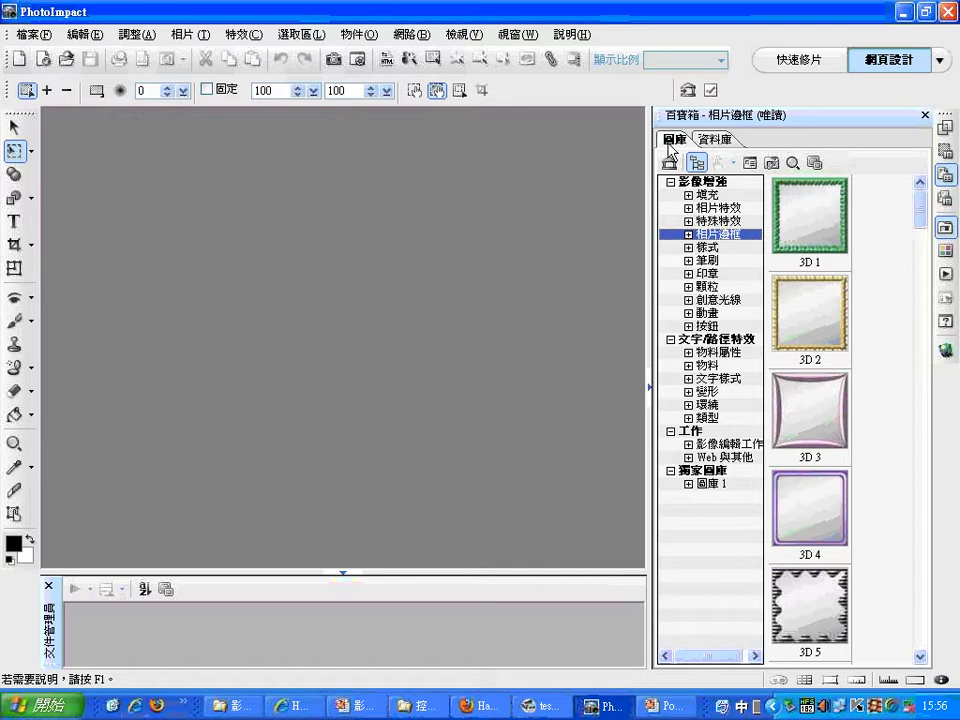
# - Create a new image from the 電影 (光碟標籤) disc label template in the 光碟 group of the library's 範本 category
pyautogui.click(715, 142)
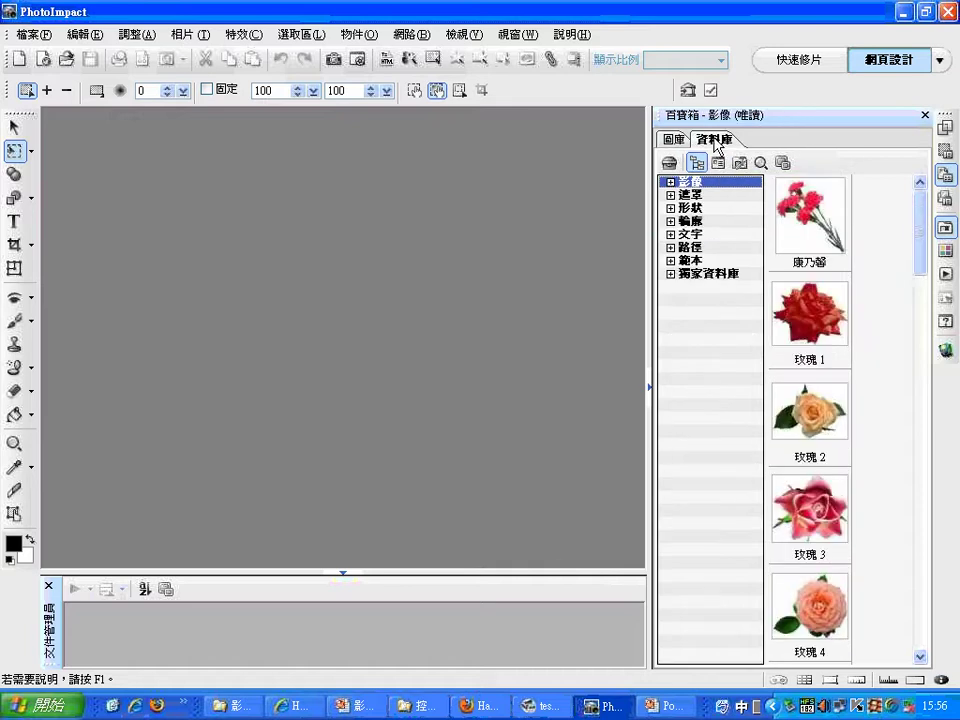
pyautogui.click(670, 260)
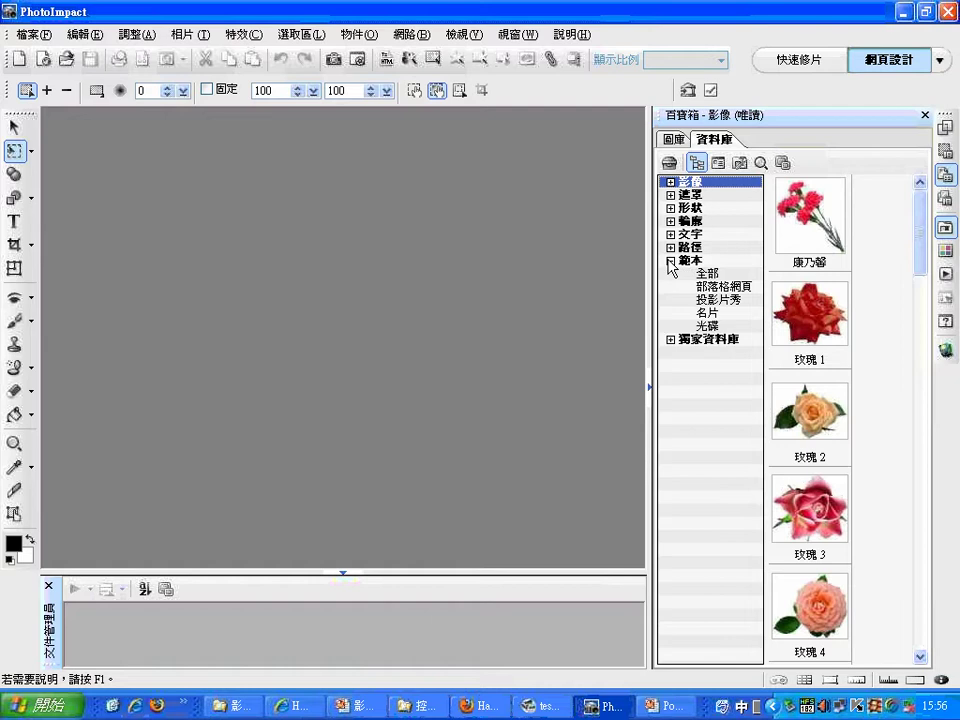
pyautogui.click(712, 326)
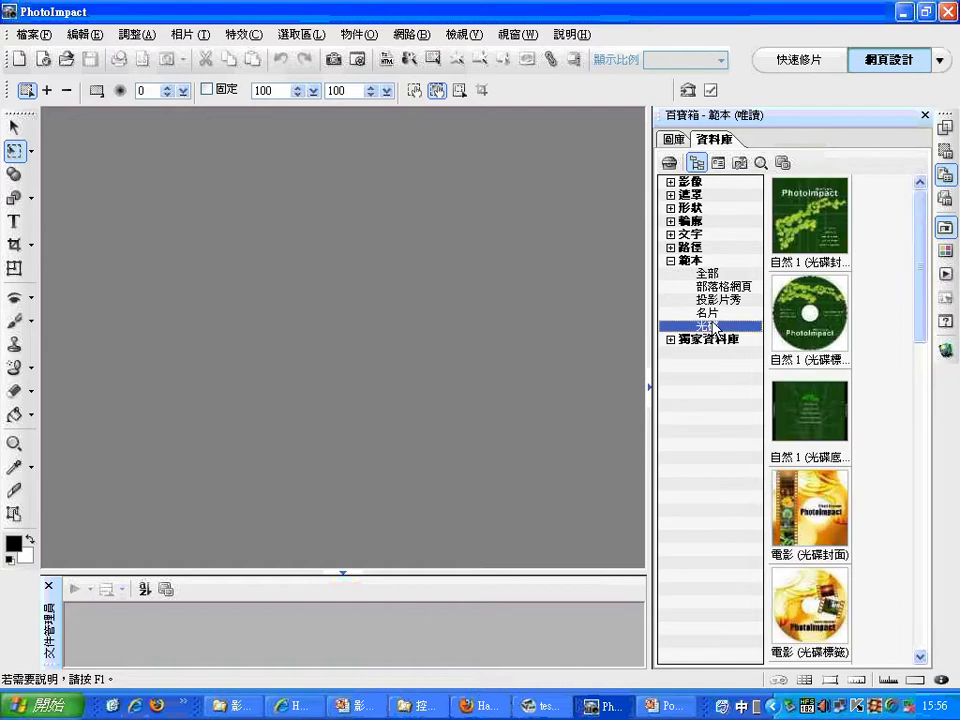
pyautogui.moveTo(920, 250)
pyautogui.mouseDown()
pyautogui.moveTo(926, 343)
pyautogui.moveTo(922, 255)
pyautogui.mouseUp()
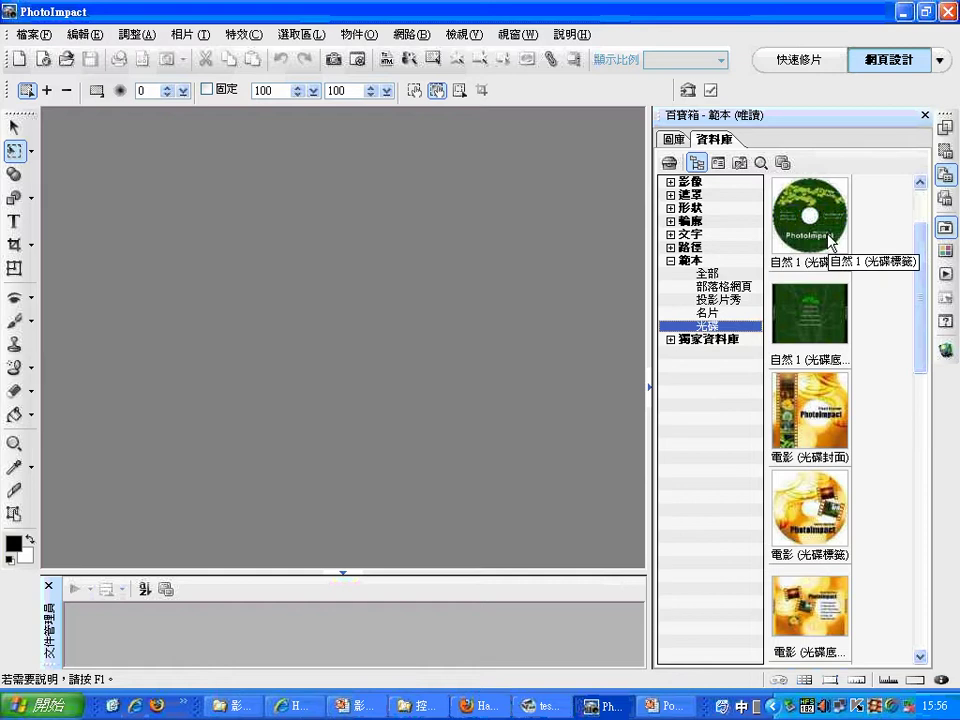
pyautogui.moveTo(810, 510); pyautogui.dragTo(246, 232)
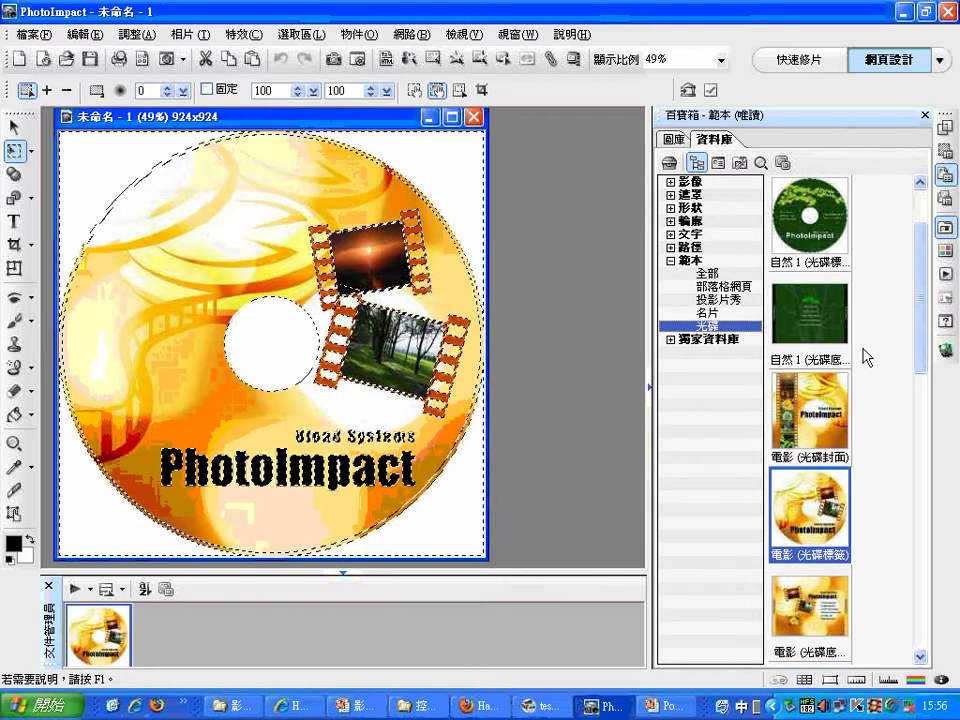
# - Show the 圖層管理員 layer manager enlarged and hide the white disc-shaped mask object Obj-6 at the top of the stack
pyautogui.click(945, 172)
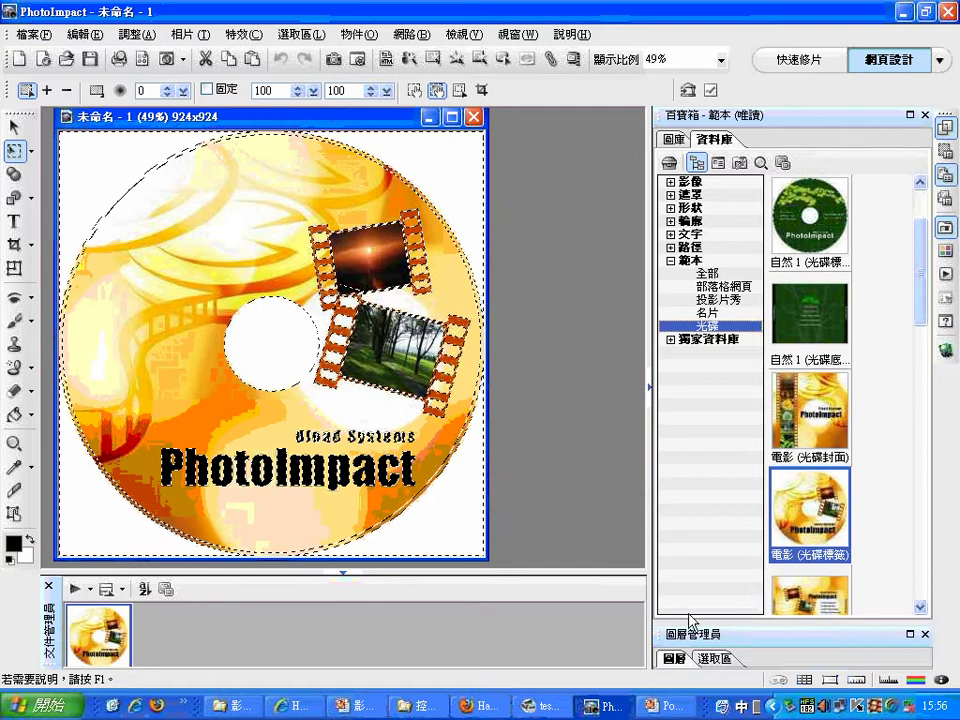
pyautogui.click(909, 634)
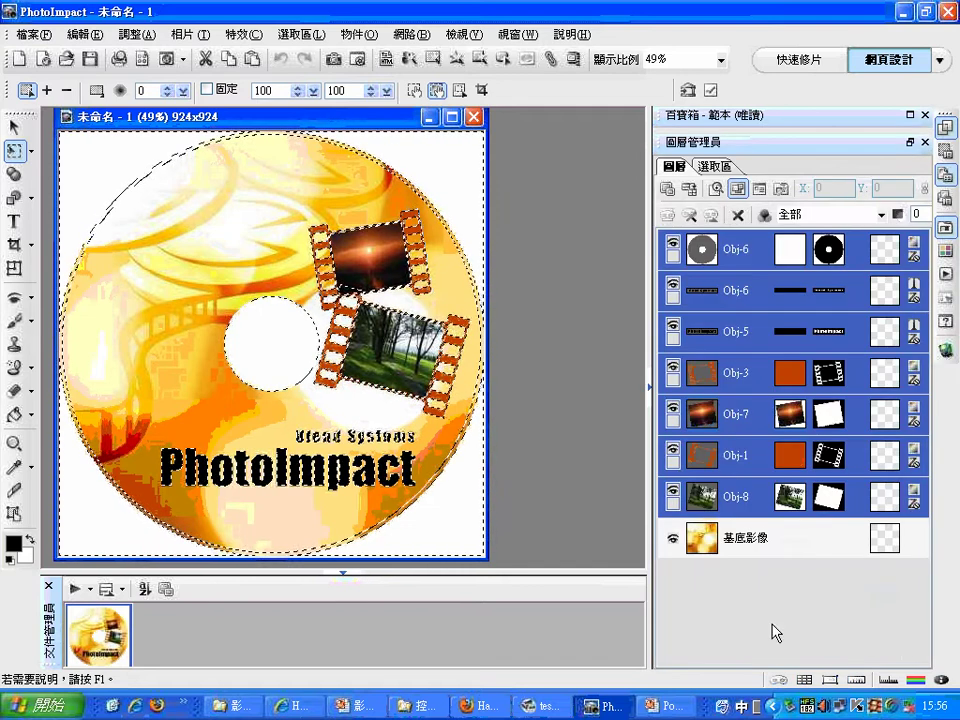
pyautogui.click(680, 250)
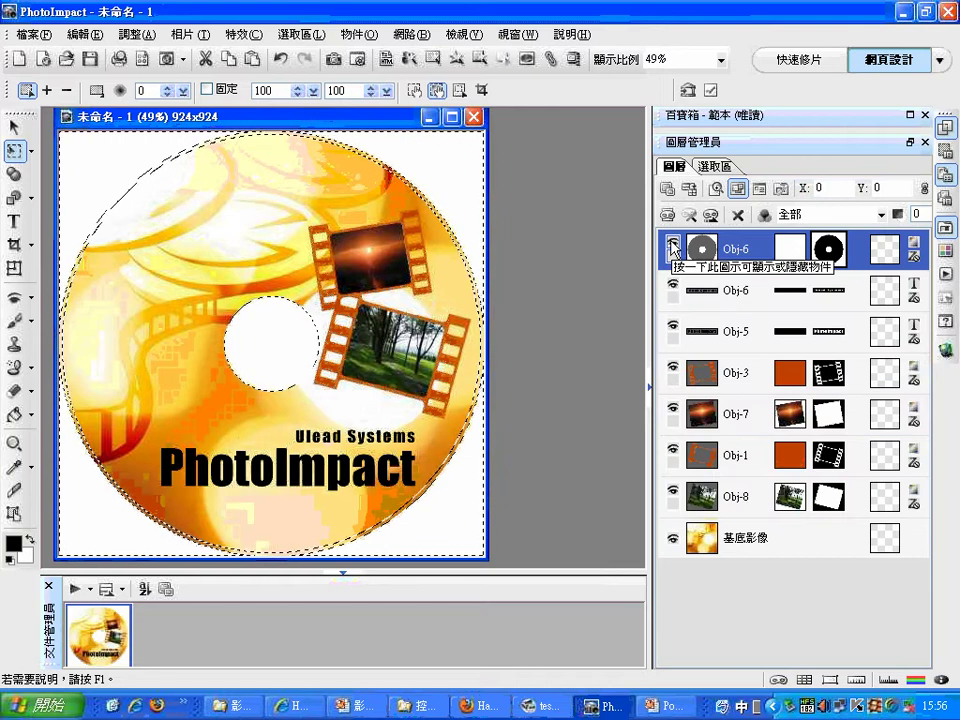
pyautogui.click(673, 246)
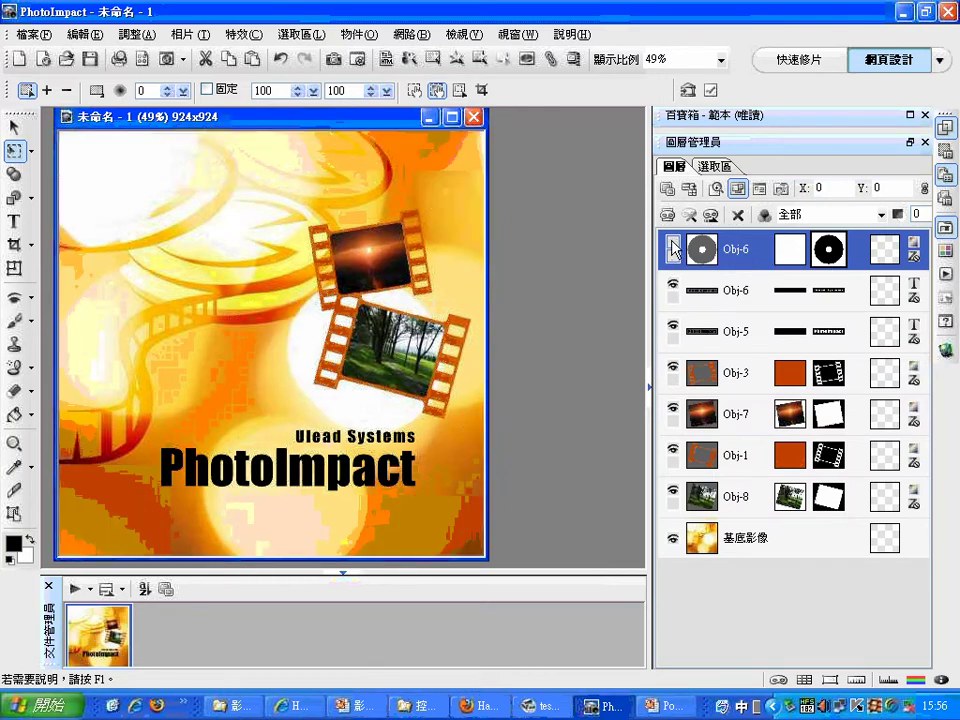
pyautogui.click(673, 246)
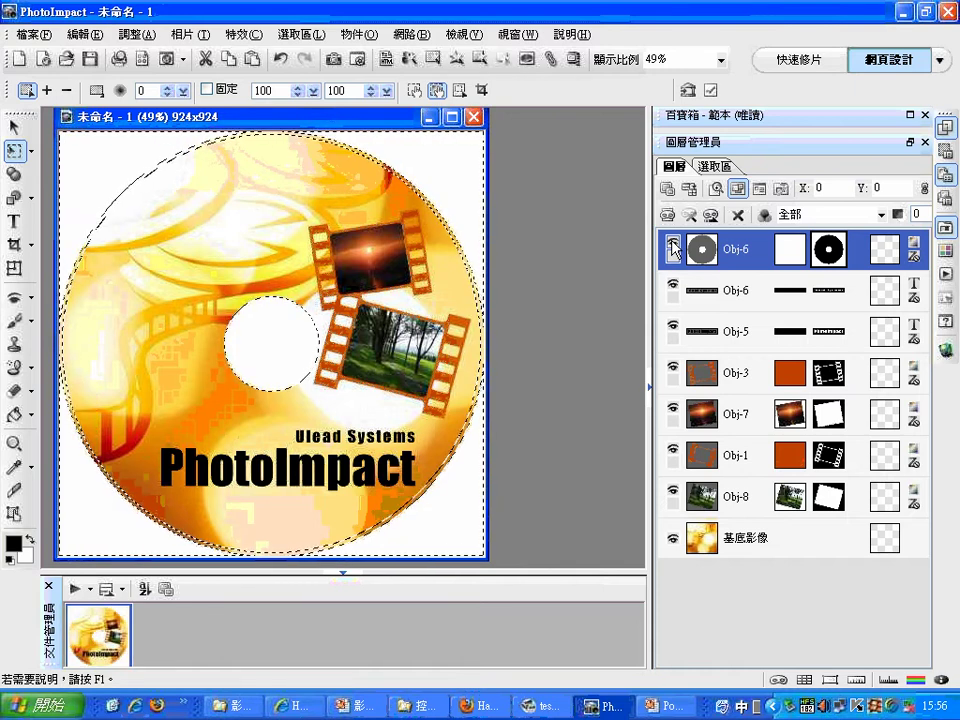
pyautogui.click(674, 247)
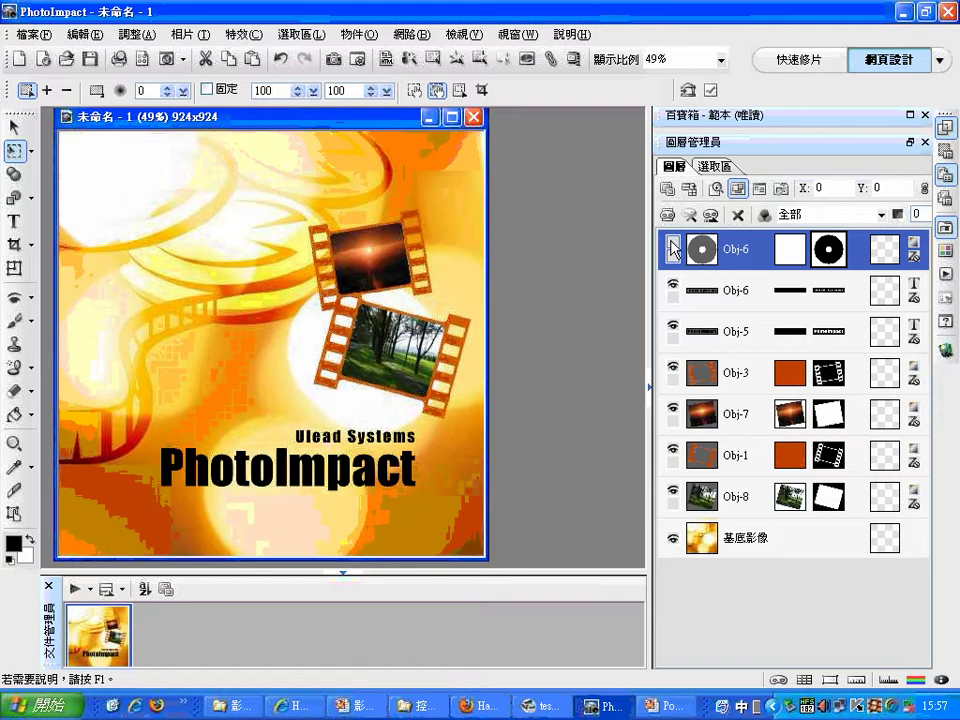
pyautogui.moveTo(302, 121); pyautogui.dragTo(303, 129)
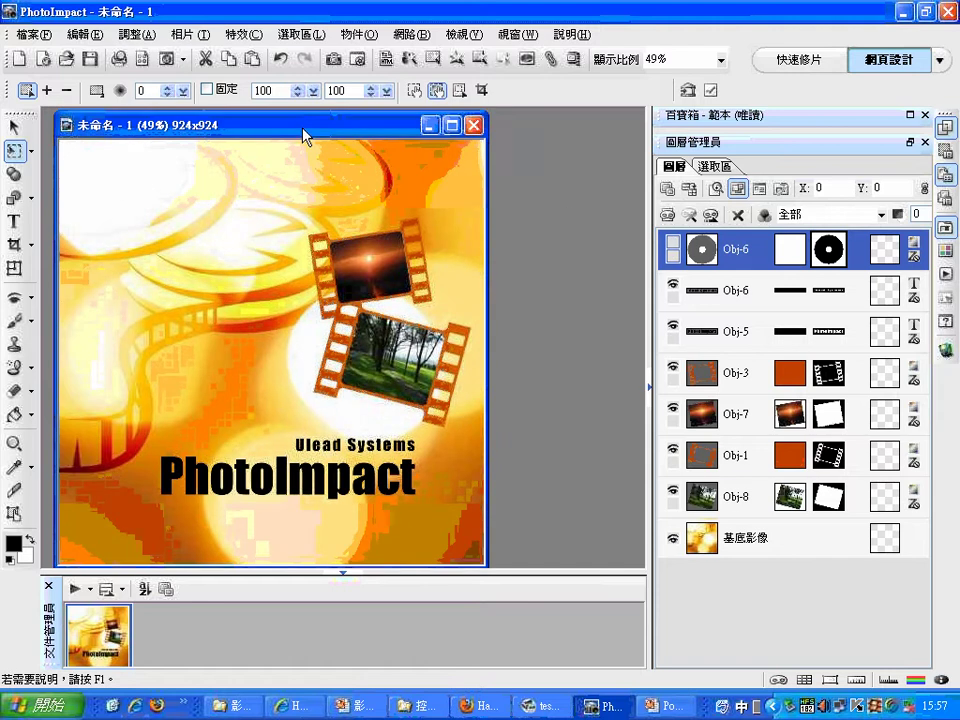
# - Open the print preview of the label and turn off the title (標題), horizontal centring (水平置中) and vertical centring (垂直置中)
pyautogui.click(33, 34)
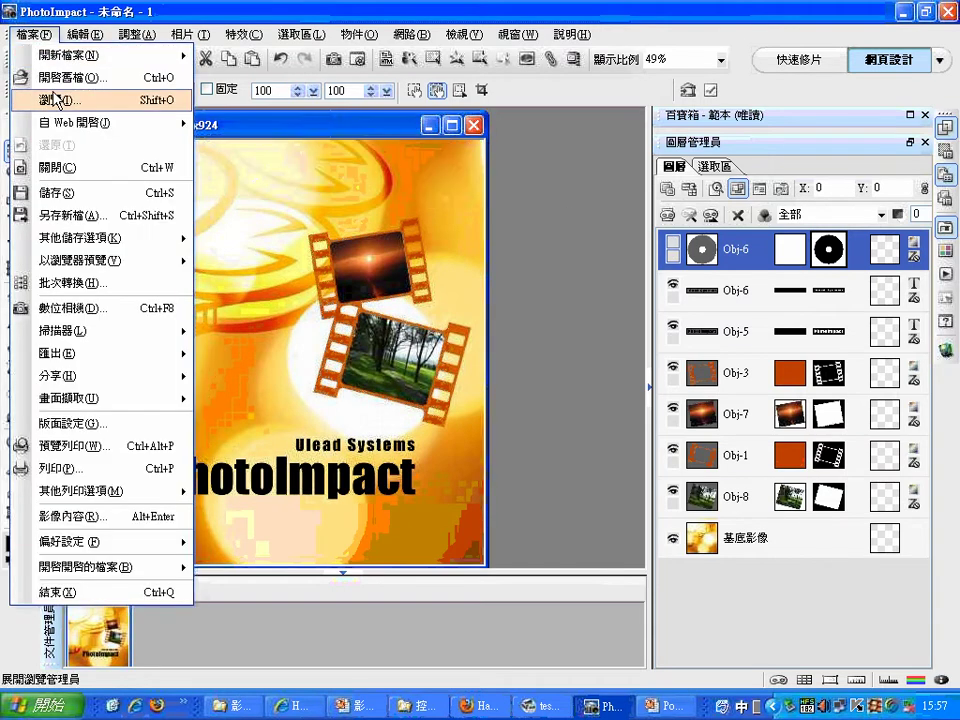
pyautogui.click(103, 447)
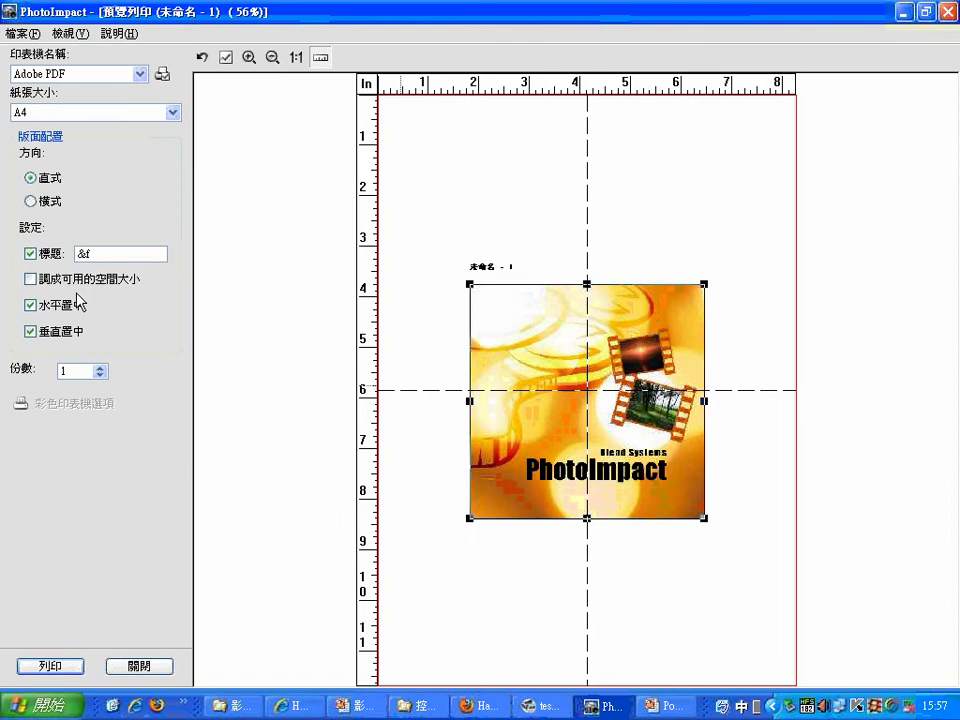
pyautogui.click(31, 254)
pyautogui.click(31, 305)
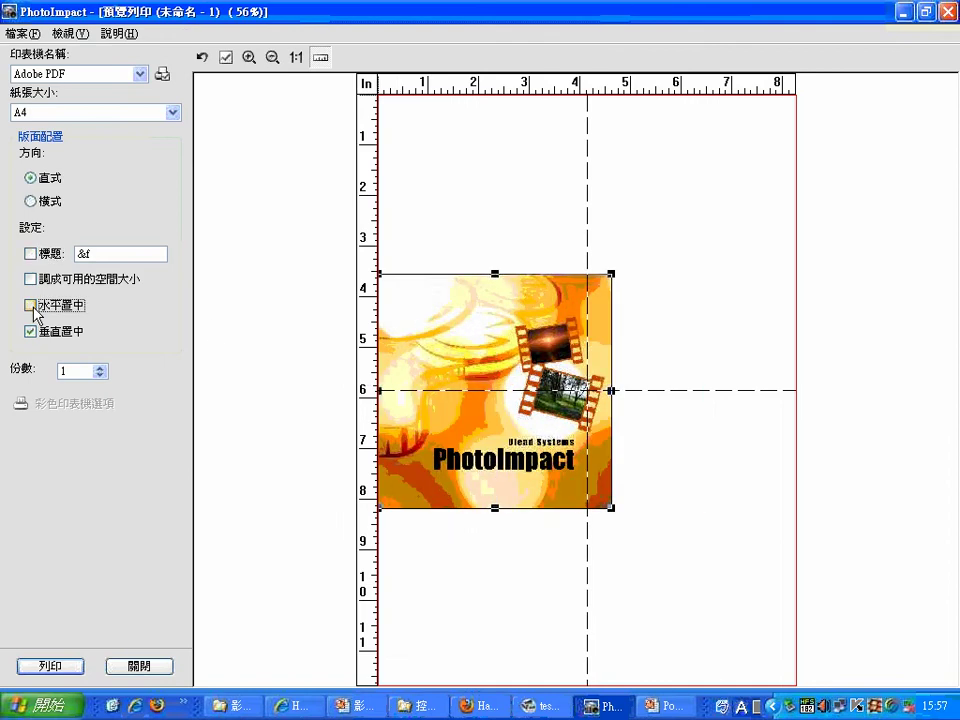
pyautogui.click(31, 331)
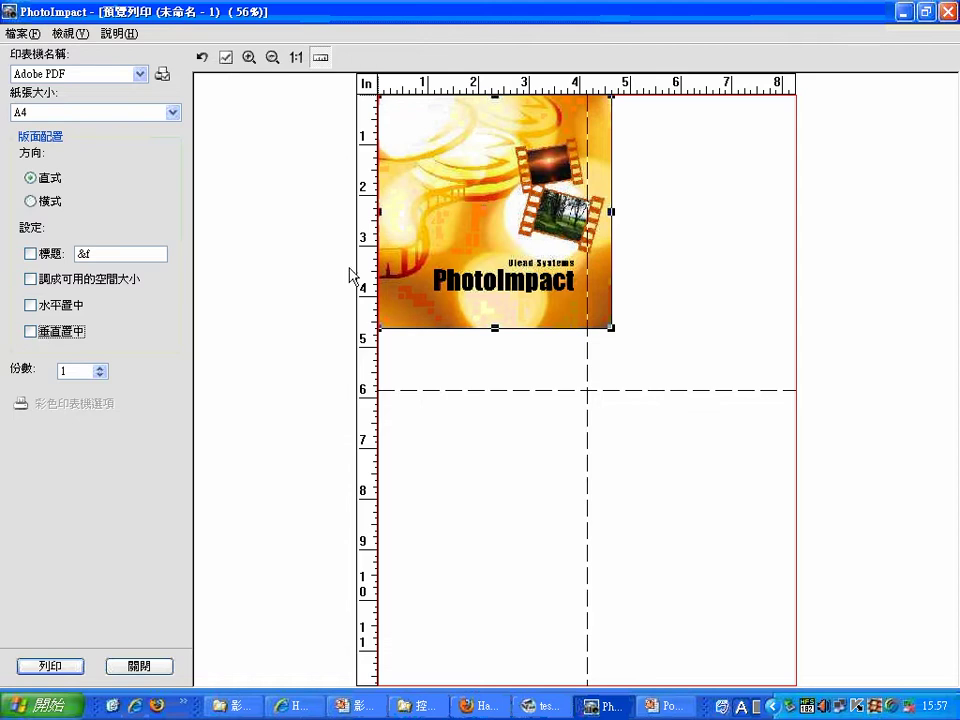
# - Move the label image slightly inward from the upper-left corner of the page and leave the print preview without printing
pyautogui.moveTo(452, 231); pyautogui.dragTo(465, 235)
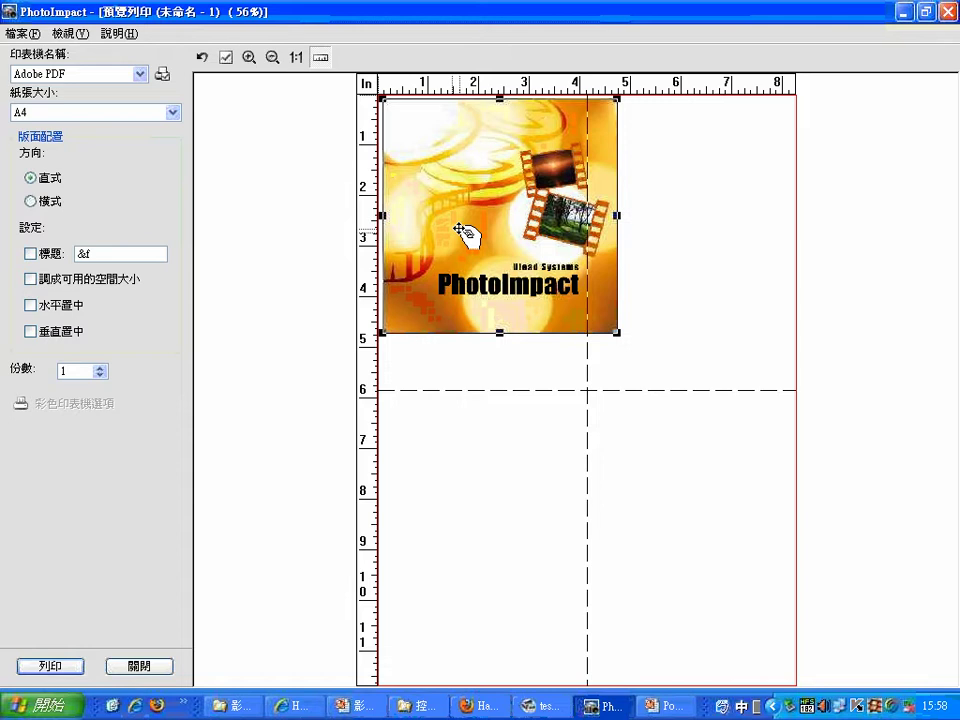
pyautogui.click(947, 12)
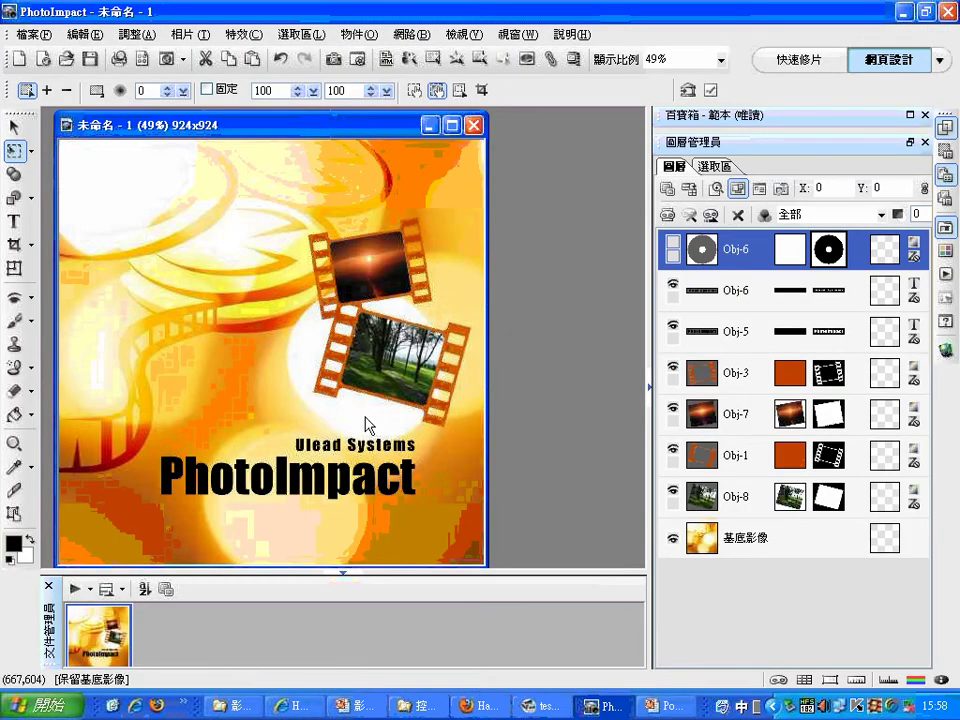